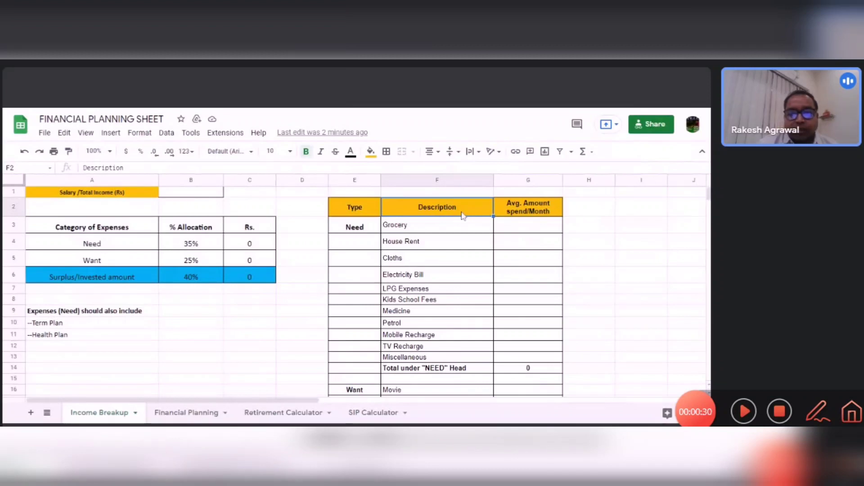
Enter the average monthly Need amounts: 1000 for Grocery, 5000 for House Rent and 3000 for Cloths.
key(Right)
key(Down)
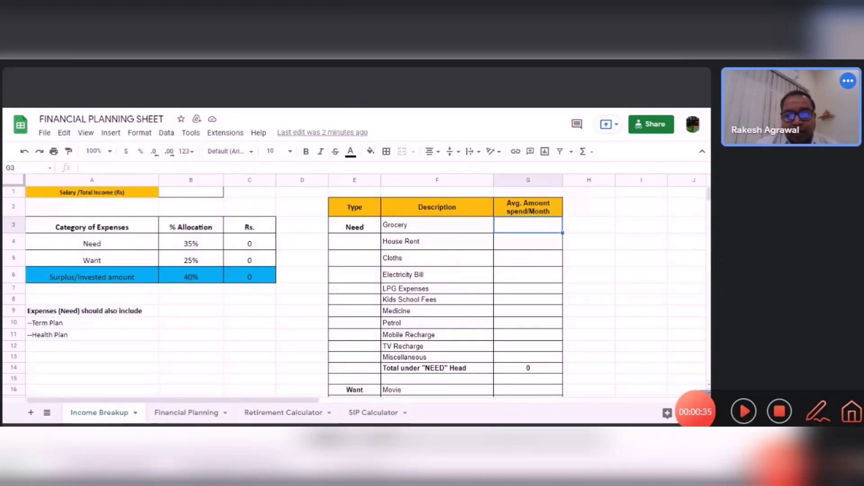
click(355, 226)
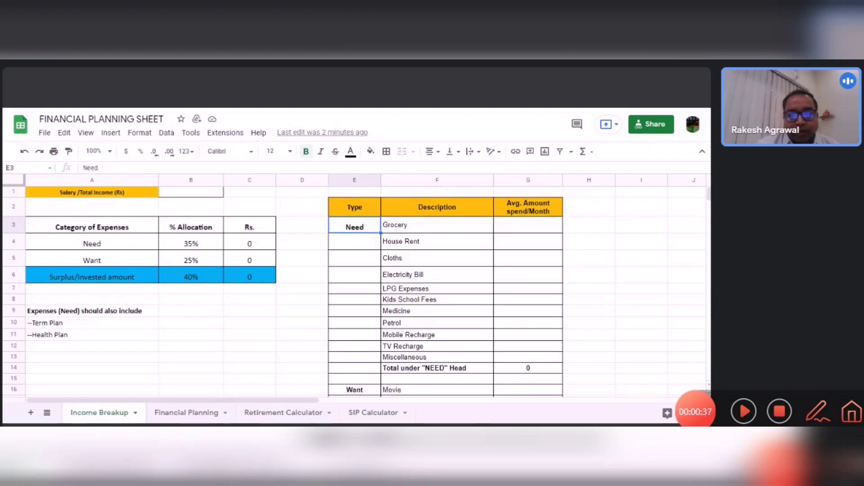
click(436, 224)
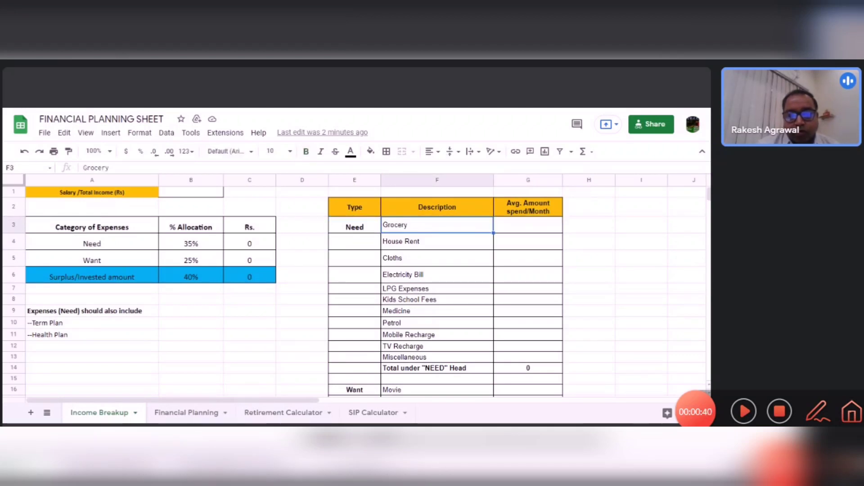
click(528, 224)
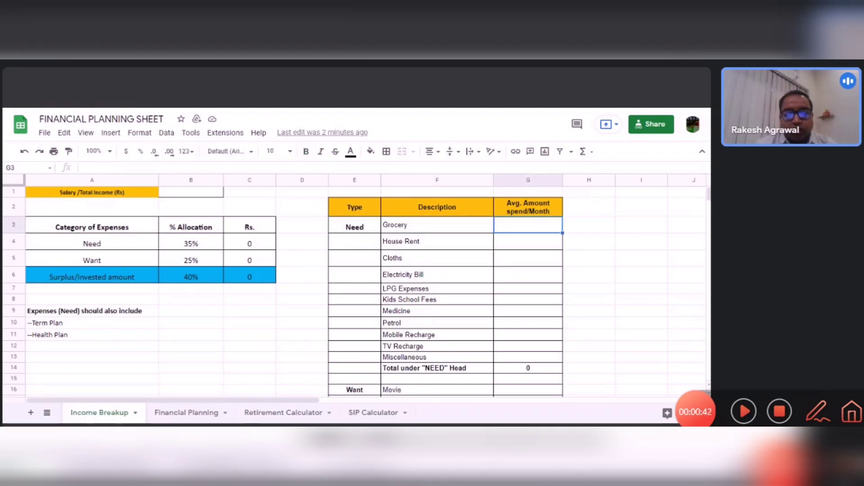
text(1000)
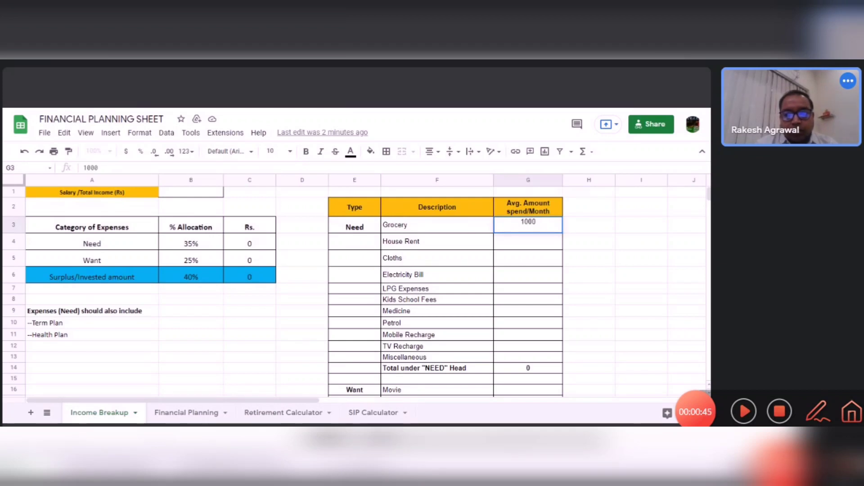
key(Return)
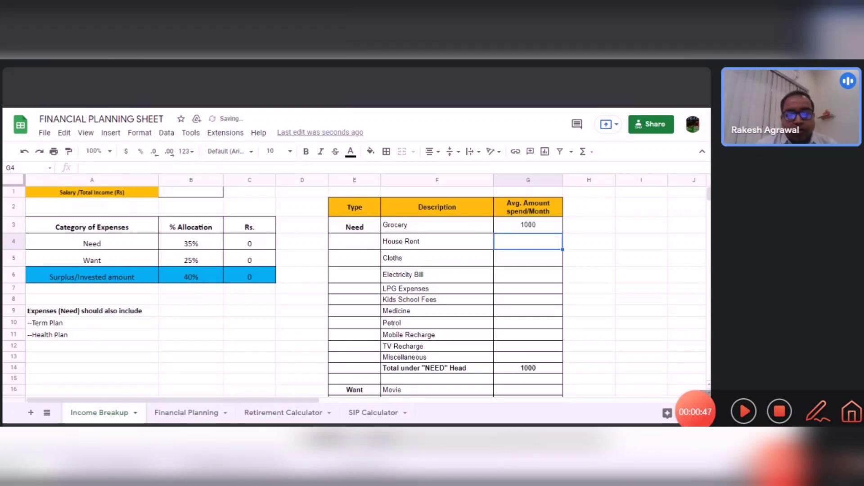
text(5000)
key(Return)
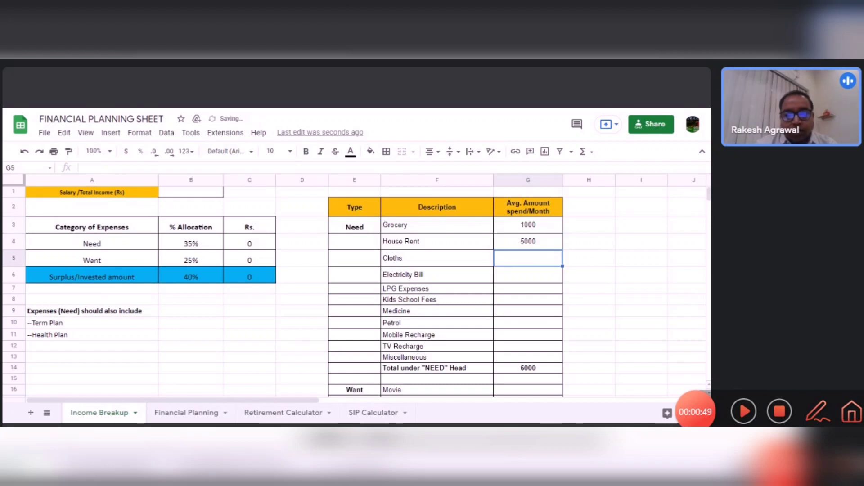
text(3000)
key(Return)
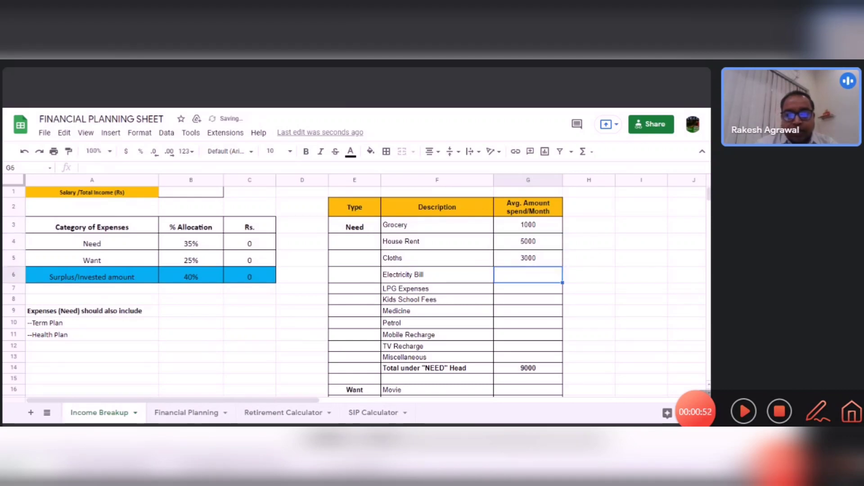
Review the Need expense items from Grocery through Miscellaneous and the formula behind the total under the Need head.
click(437, 274)
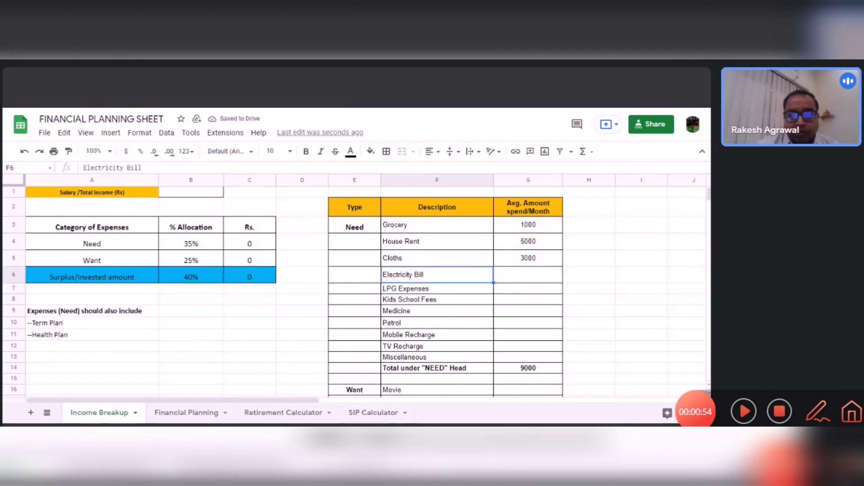
key(Up)
key(Up)
key(Up)
key(Up)
key(Down)
key(Down)
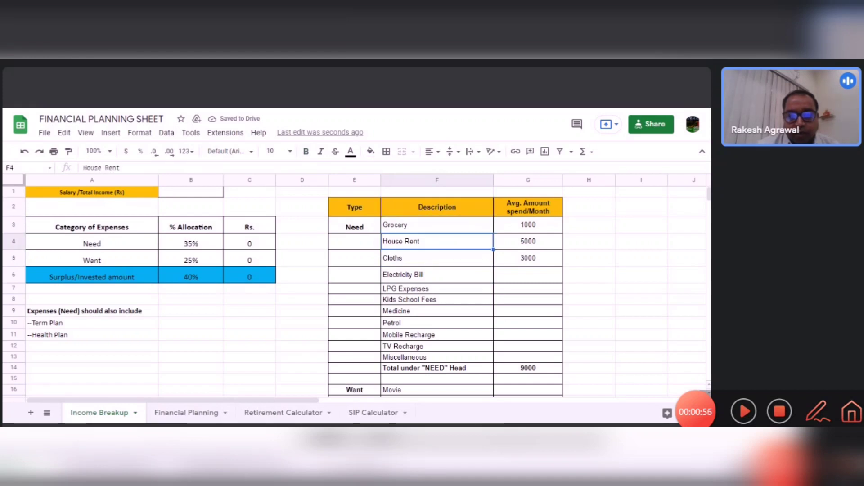
key(Down)
key(Down)
key(Down)
key(Down)
key(Down)
key(Down)
key(Down)
key(Down)
key(Down)
key(Right)
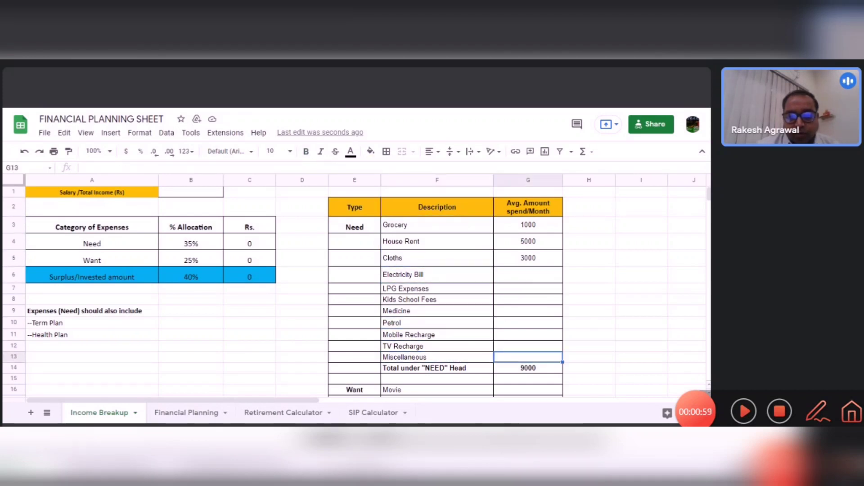
key(Left)
key(Right)
key(Down)
key(Left)
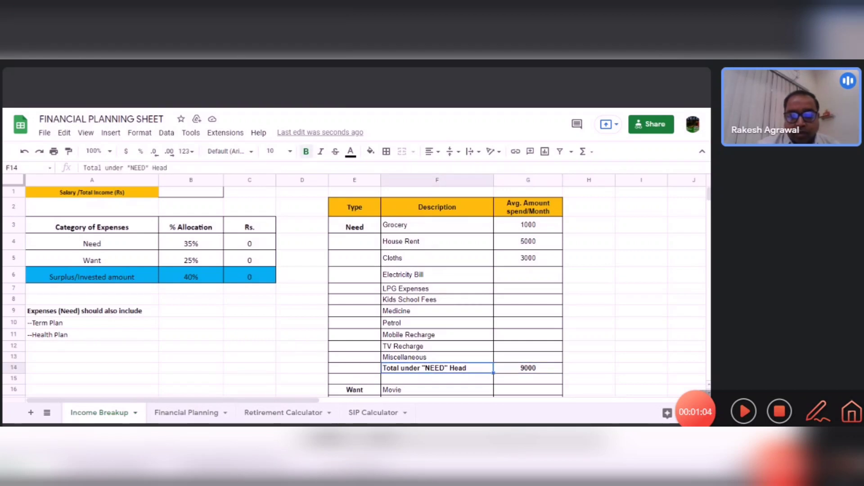
key(Right)
key(Down)
key(Up)
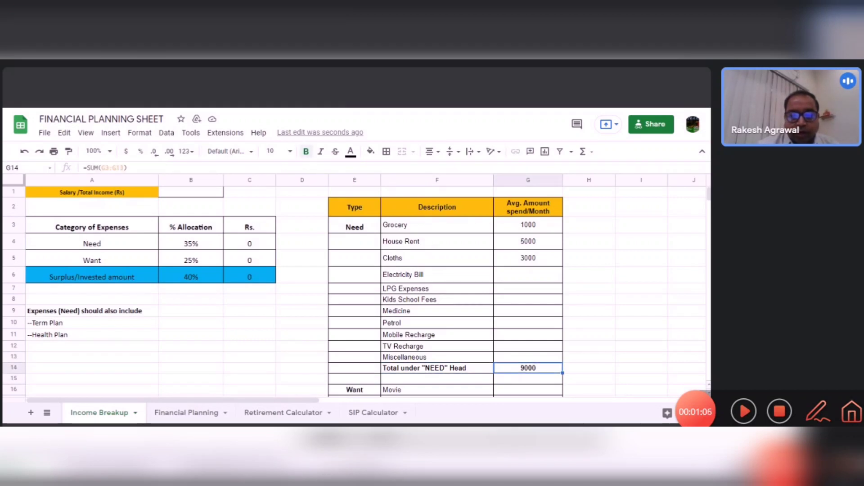
Enter the average monthly Want amounts: 2000 for Movie and 5000 for Gifts.
key(Down)
key(Down)
key(Down)
key(Down)
key(Down)
key(Down)
key(Up)
key(Up)
key(Up)
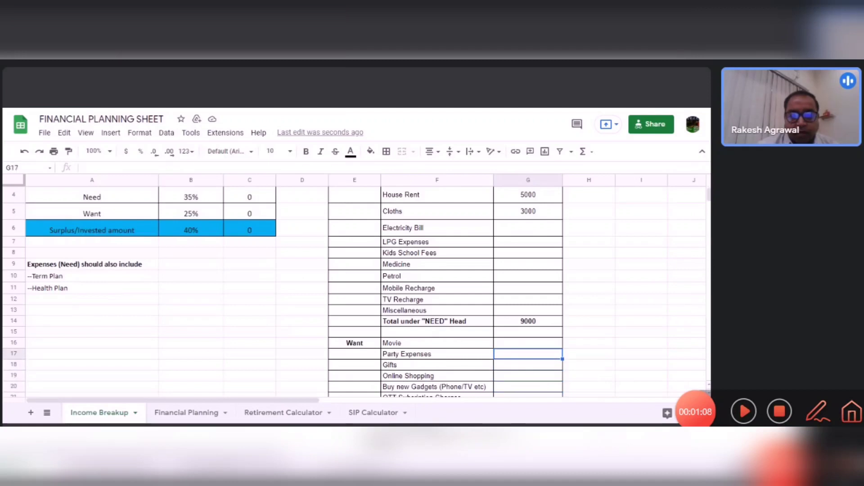
key(Up)
key(Down)
key(Up)
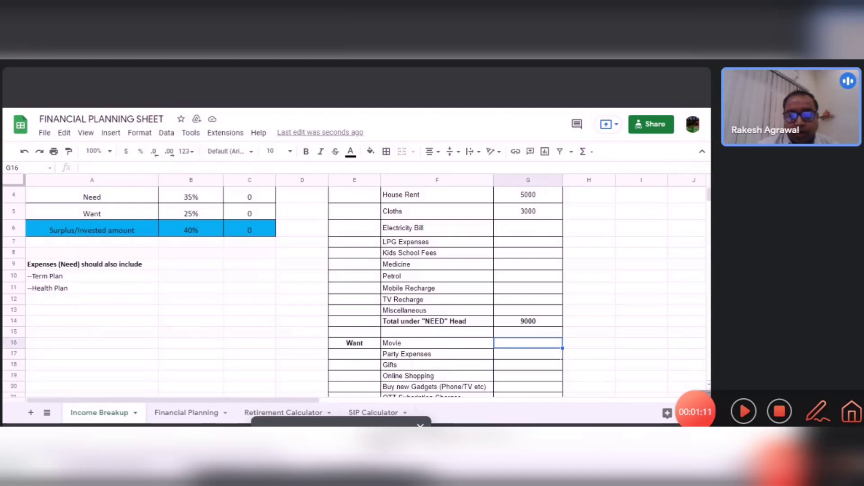
key(Down)
key(Up)
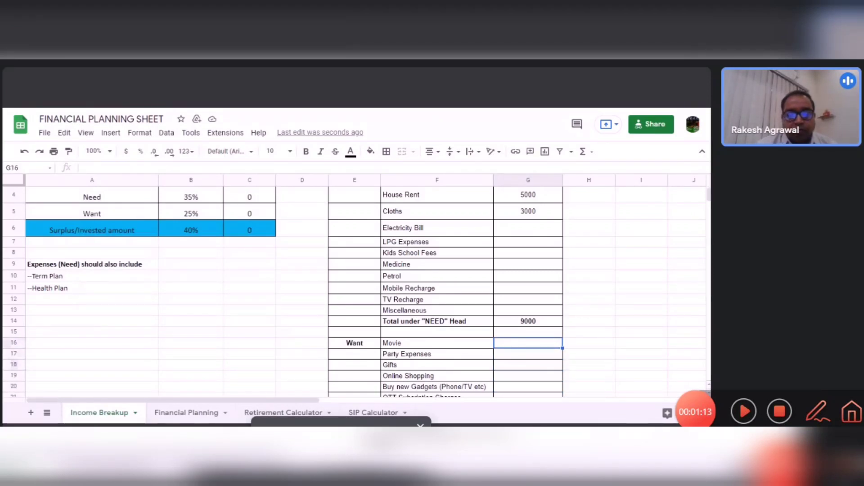
text(2000)
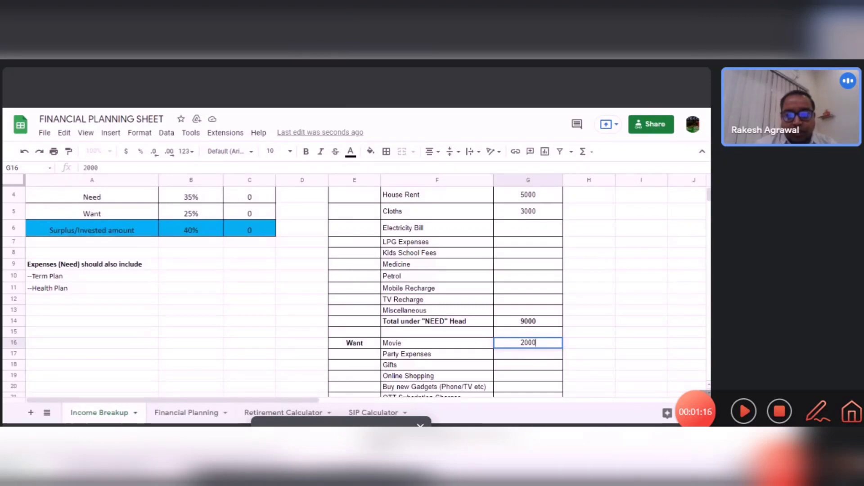
key(Down)
key(Down)
text(5000)
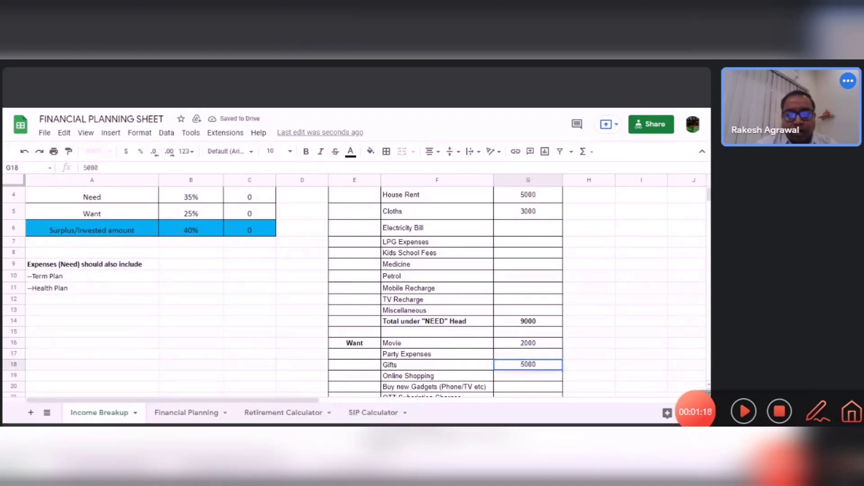
key(Return)
Examine the remaining Want items and the Want total, and return to the Need entries at the start of the expense table.
key(Down)
key(Down)
key(Down)
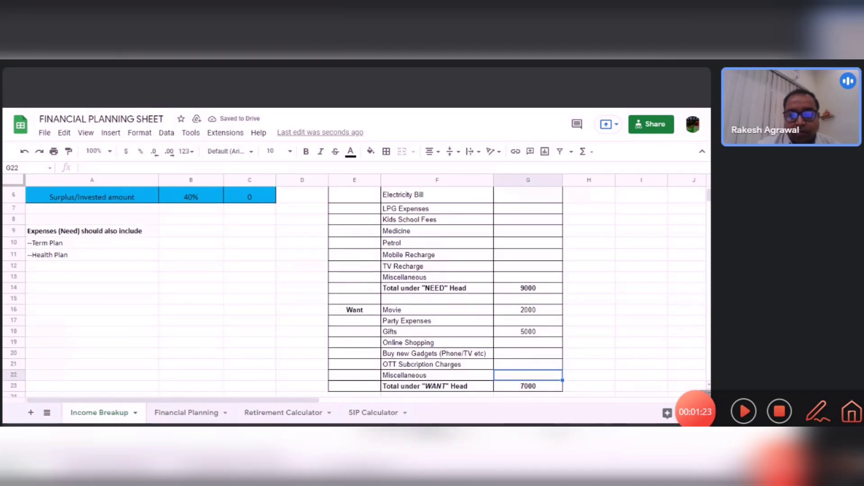
key(Down)
key(Left)
key(Left)
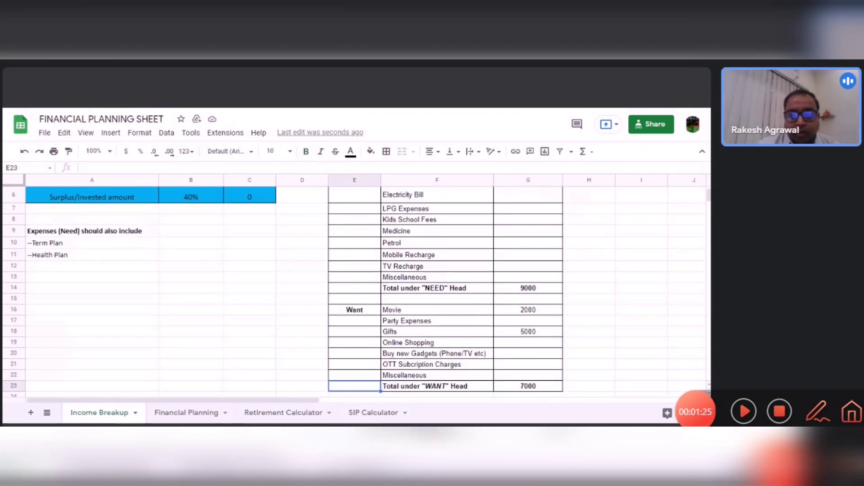
key(Up)
key(Up)
key(Up)
key(Up)
key(Up)
key(Up)
key(Up)
key(Up)
key(Up)
key(Up)
key(Up)
key(Up)
key(Up)
key(Up)
key(Up)
key(Up)
key(Up)
key(Up)
key(Up)
key(Up)
key(Up)
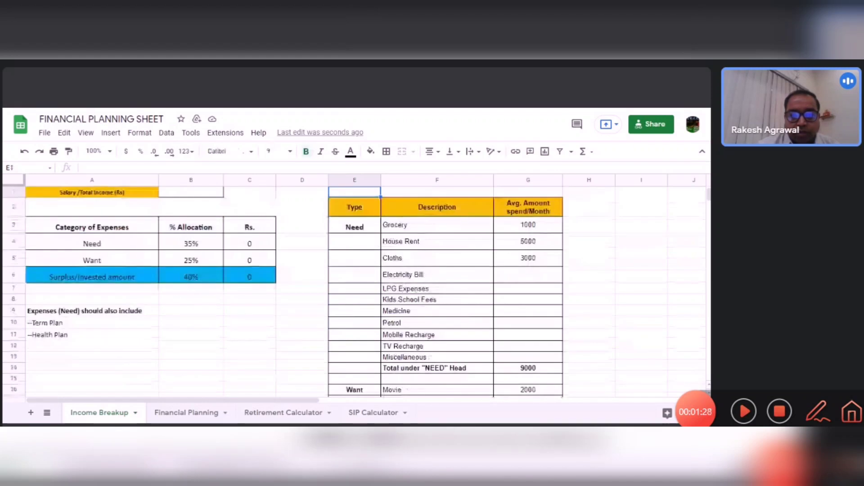
key(Right)
key(Right)
key(Down)
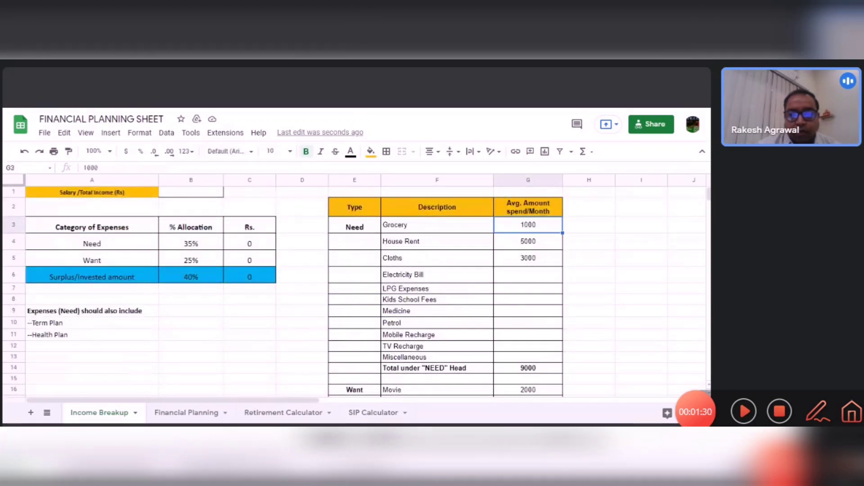
key(Left)
key(Left)
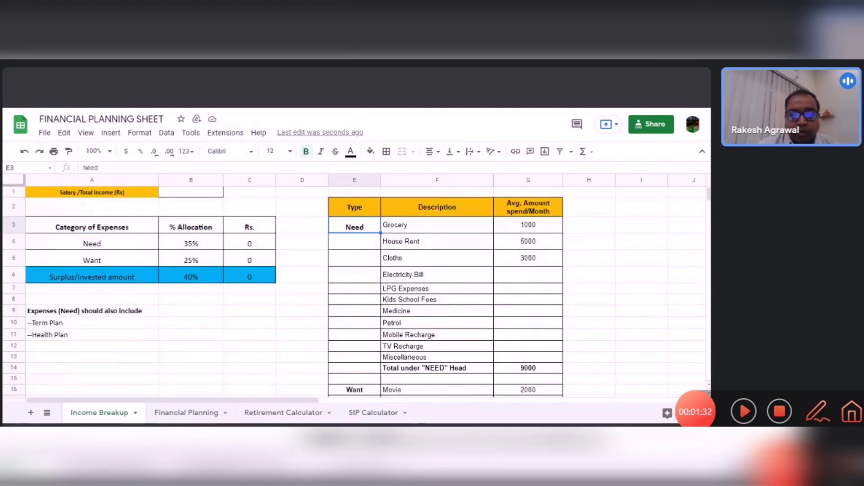
Set the Salary/Total Income to 50,000.
key(Up)
key(Left)
key(Left)
key(Left)
key(Up)
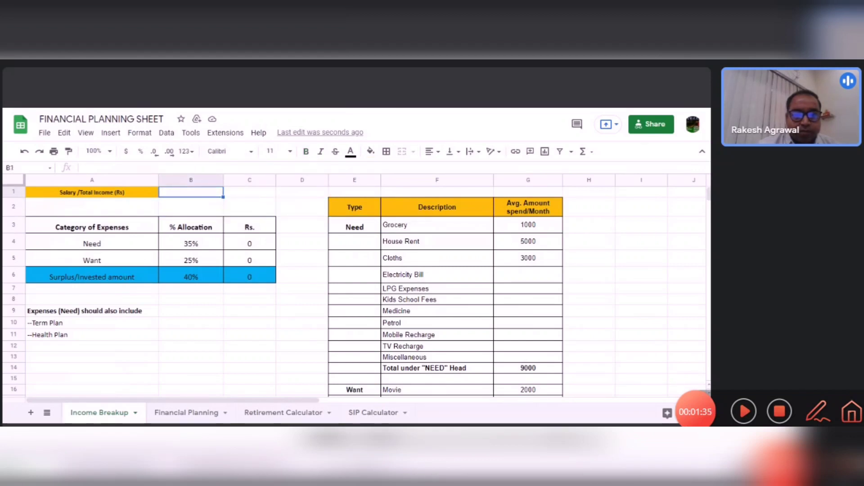
text(5)
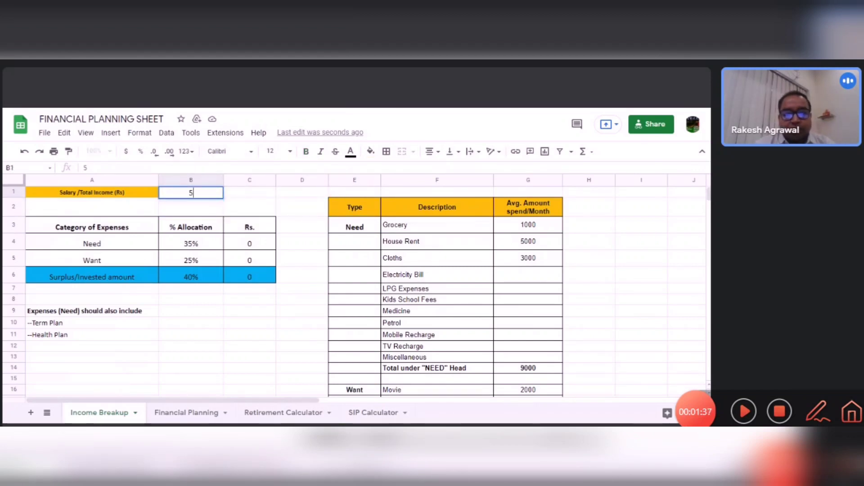
text(0,0000)
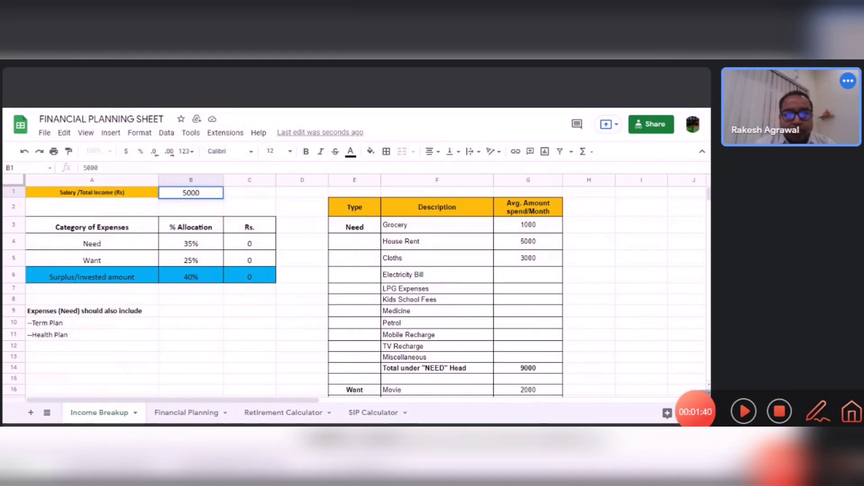
key(Return)
Examine the percentage allocations and rupee amounts for the Need, Want and Surplus/Invested amount categories.
key(Down)
key(Down)
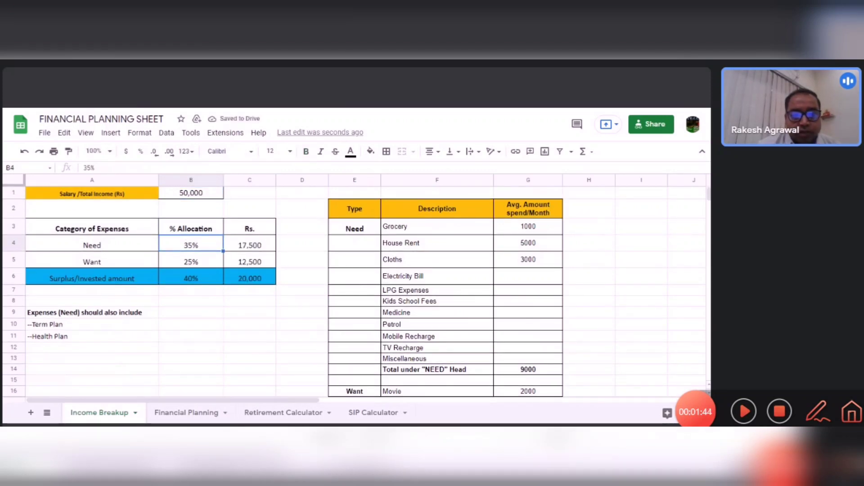
click(92, 245)
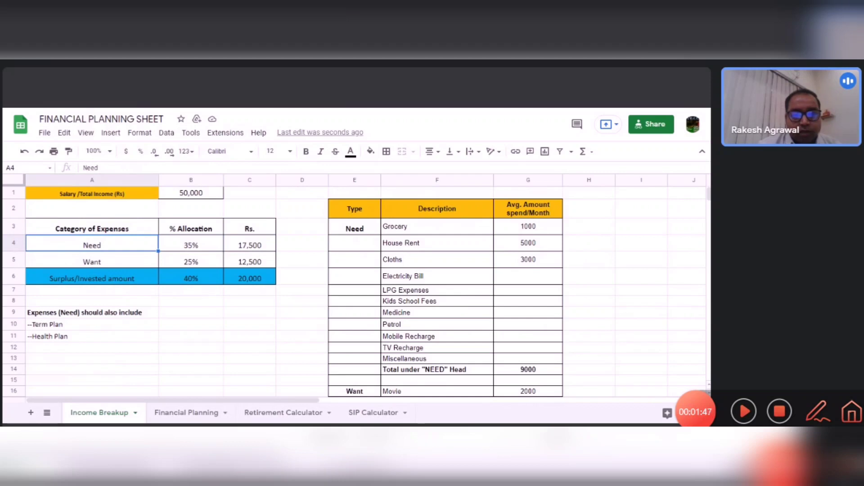
key(Right)
key(Right)
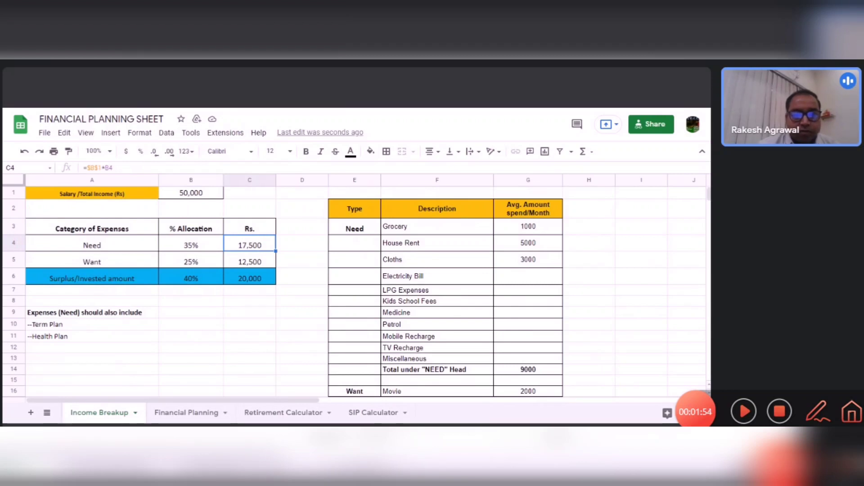
click(249, 262)
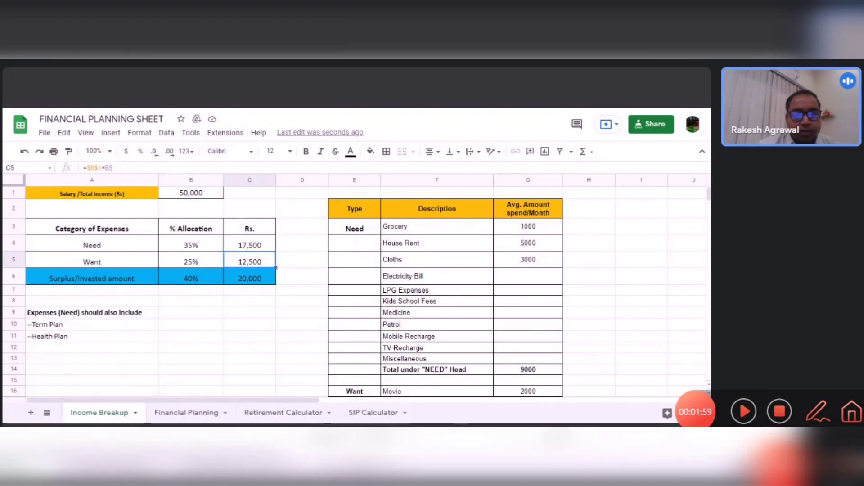
key(Left)
key(Left)
key(Right)
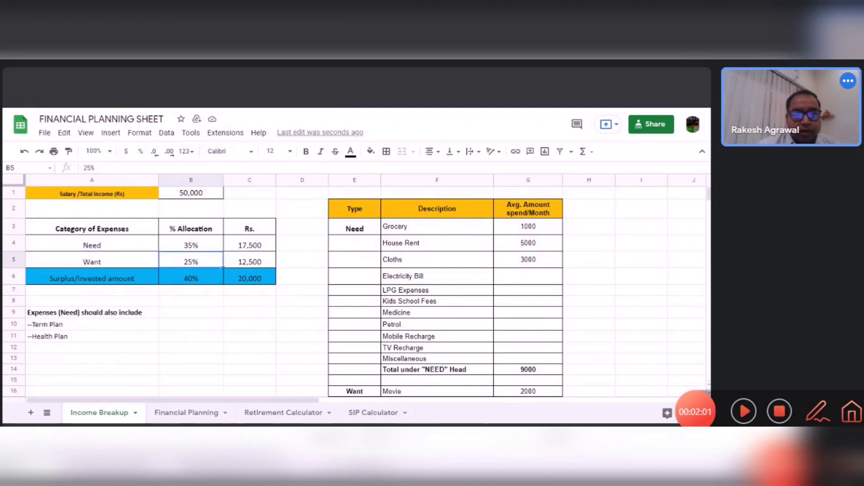
click(191, 279)
key(Left)
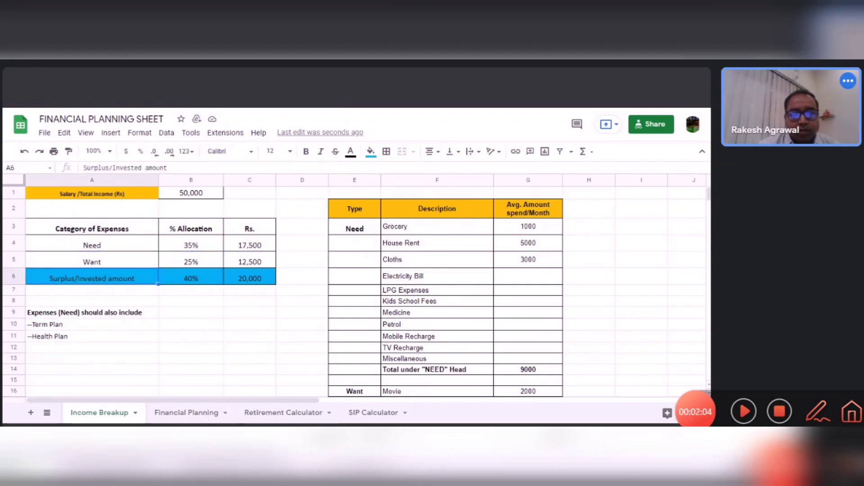
key(Right)
key(Right)
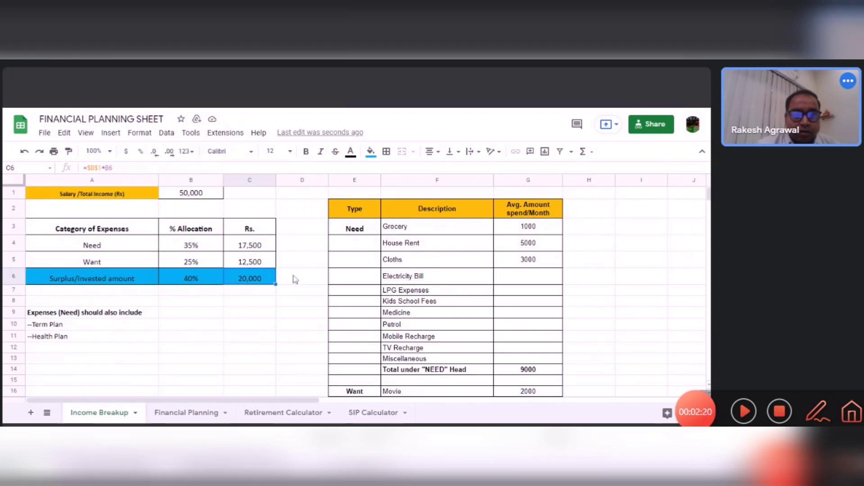
Enter Retirement as the name of the first financial goal on the Financial Planning sheet.
click(195, 413)
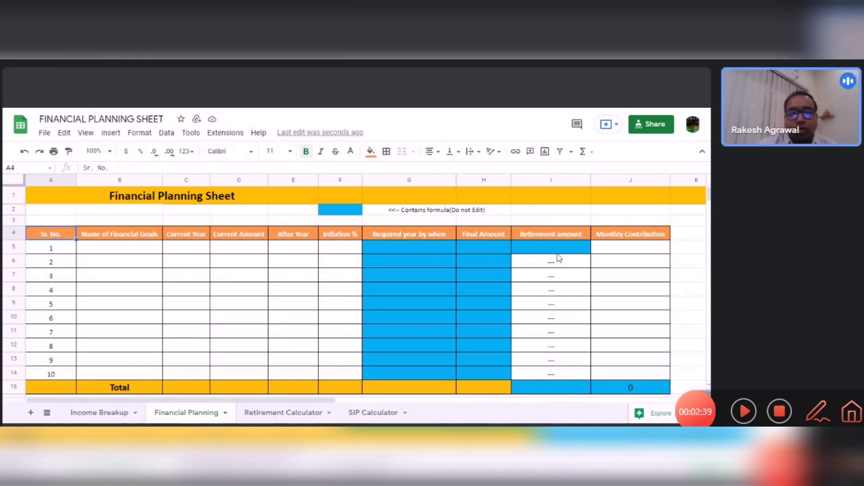
click(139, 251)
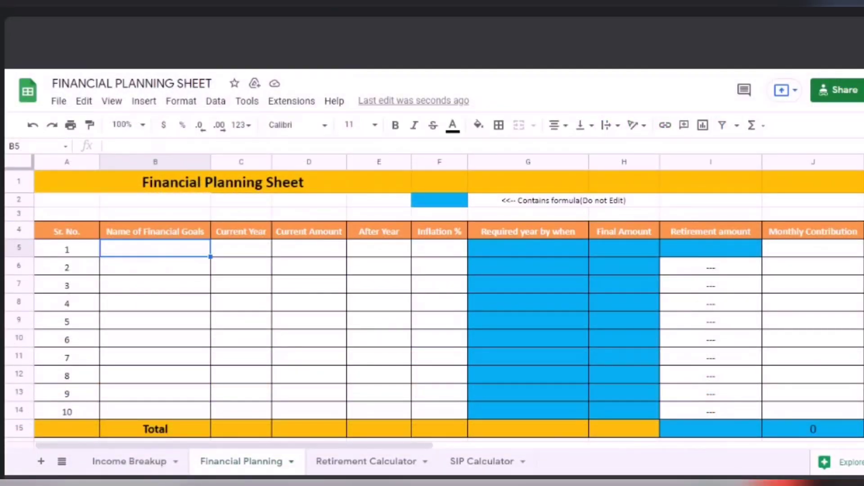
text(R)
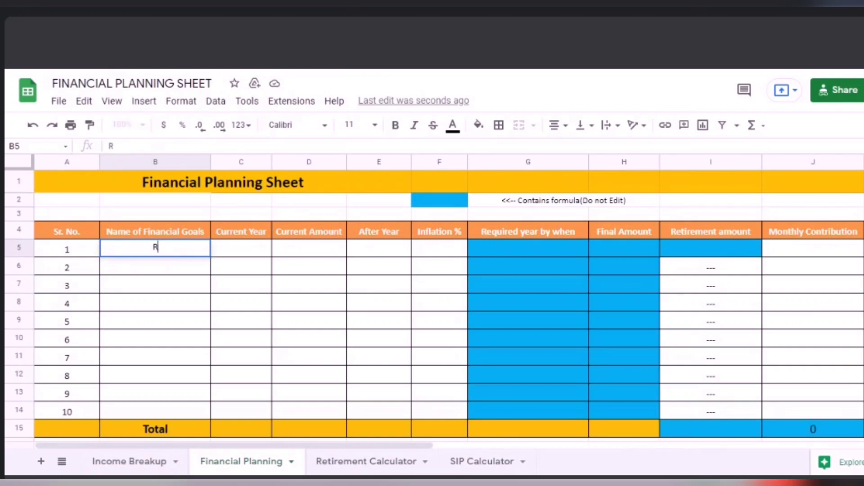
text(etiremnt)
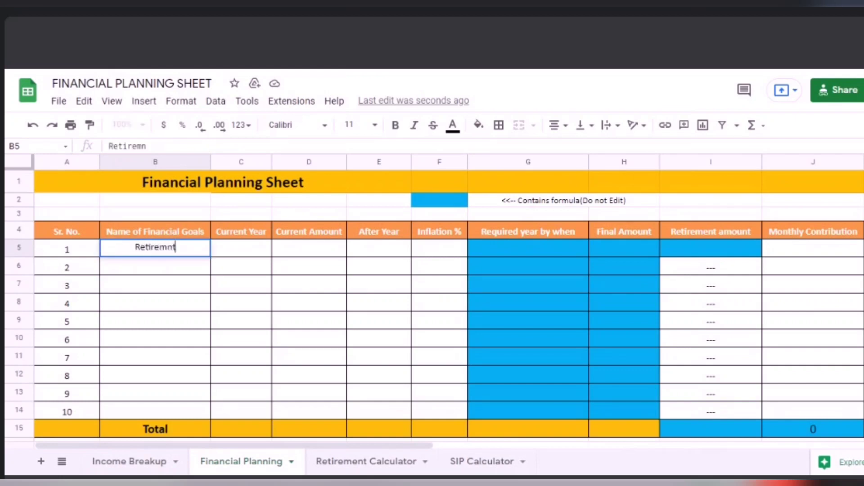
key(BackSpace)
key(BackSpace)
text(ent)
key(Return)
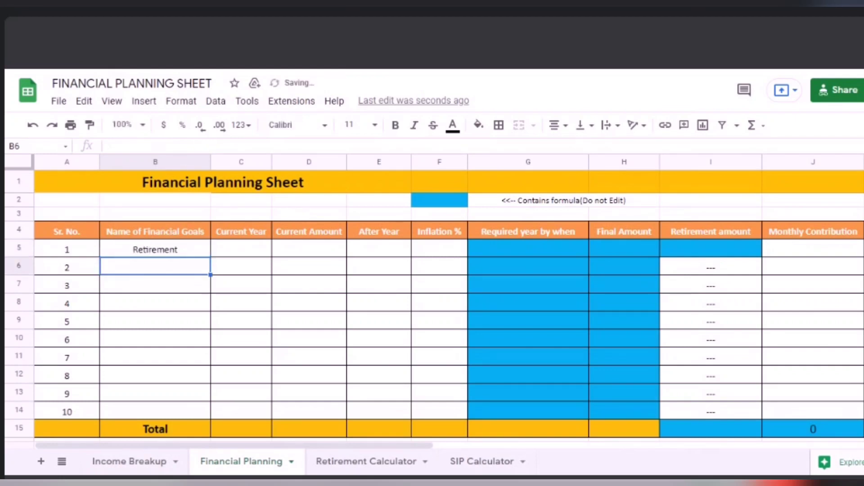
Set the Retirement goal's Current Year to 2022.
key(Up)
key(Right)
text(2022)
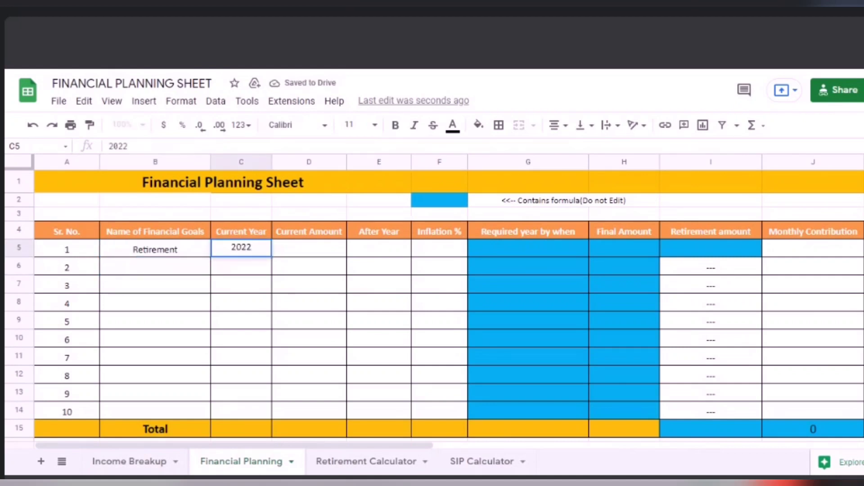
key(Return)
key(Up)
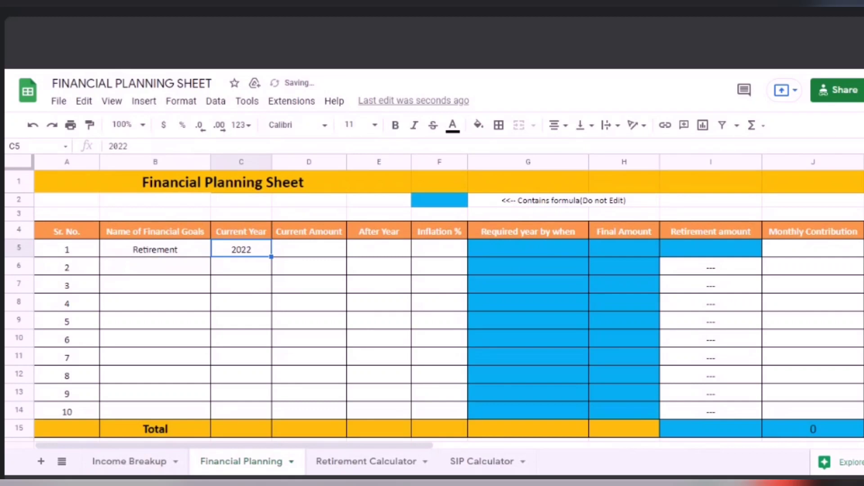
Sum the Need and Want rupee amounts on the Income Breakup sheet, and set the Retirement goal's Current Amount to 360,000.
key(Right)
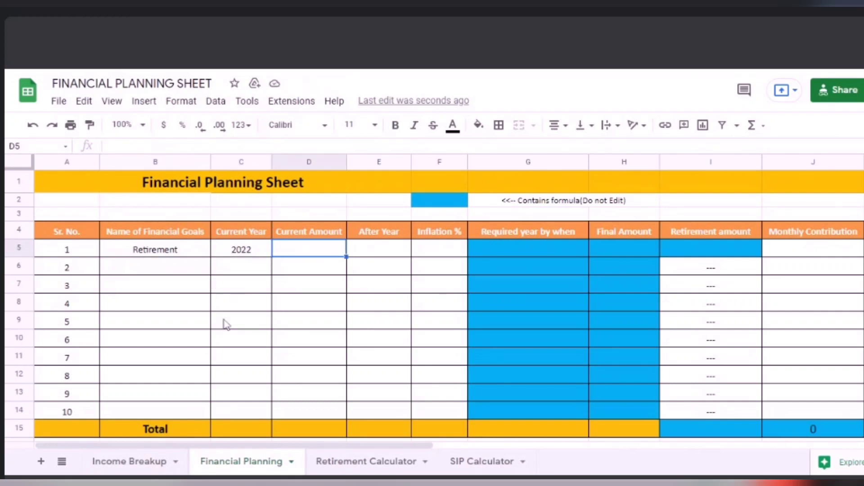
click(130, 461)
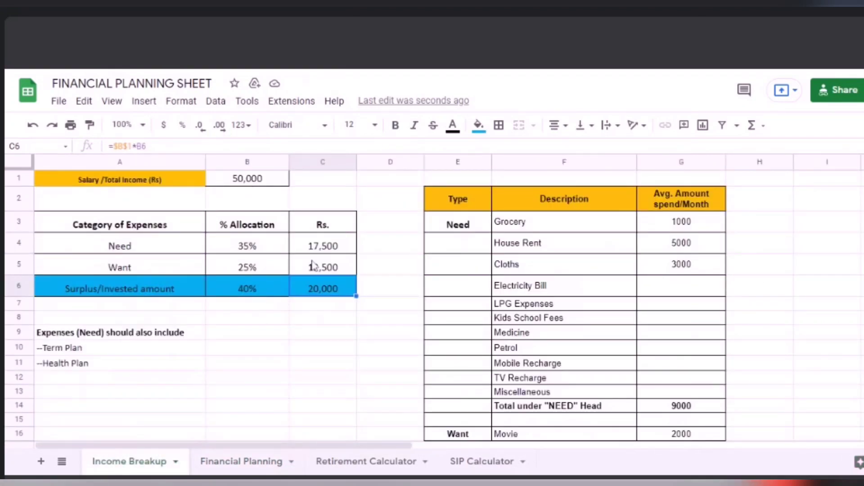
click(338, 247)
key(shift+Down)
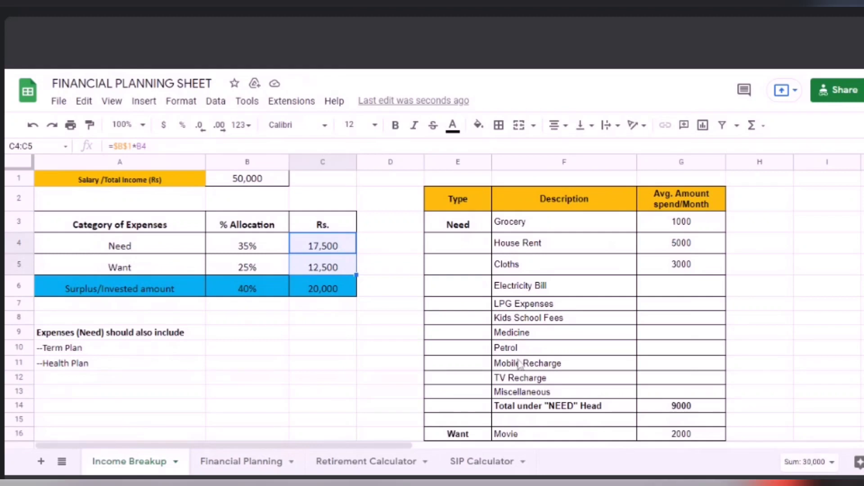
click(255, 471)
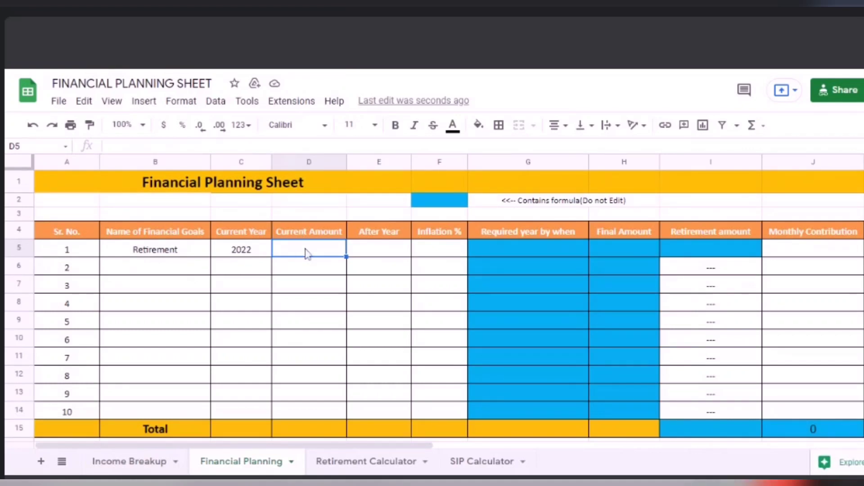
text(360,000)
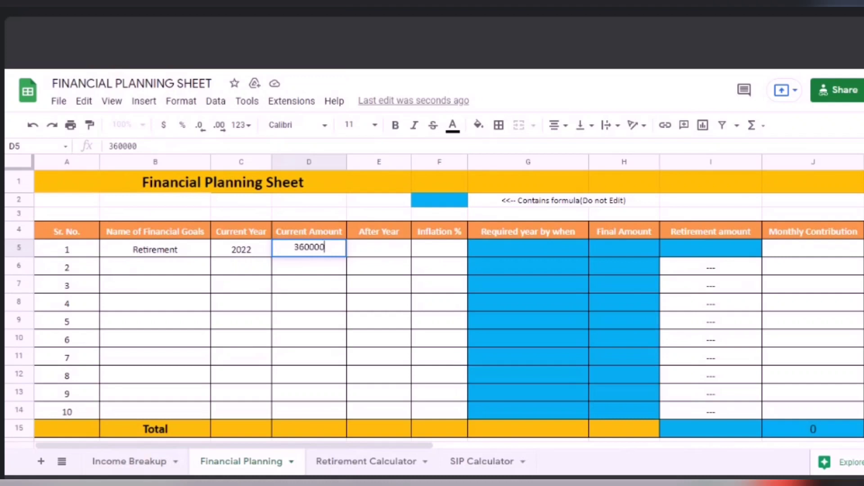
key(Return)
key(Up)
Set the Retirement goal's After Year value to 35.
key(Right)
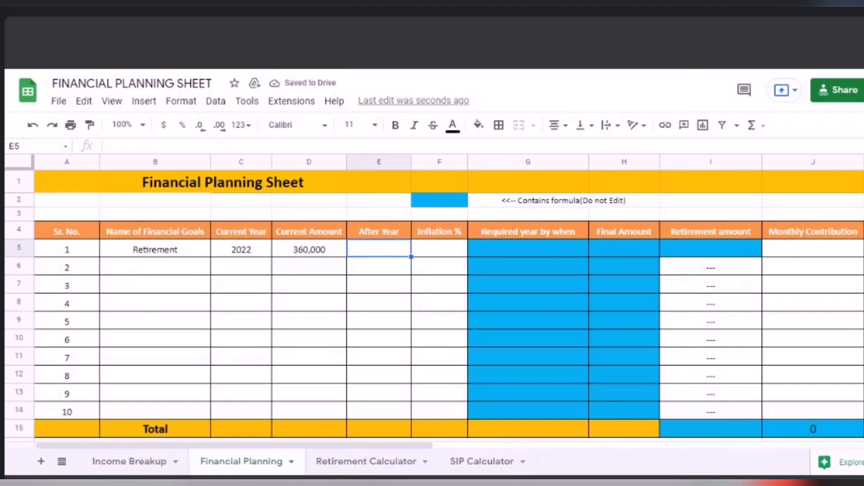
key(Up)
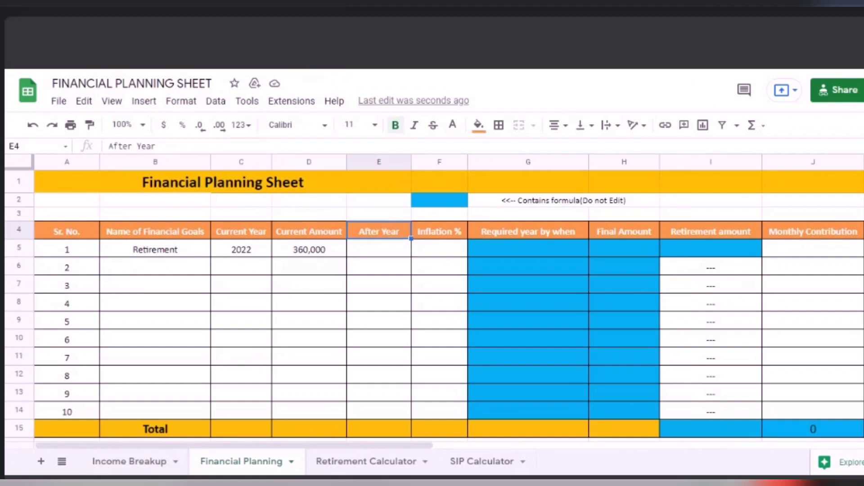
key(Down)
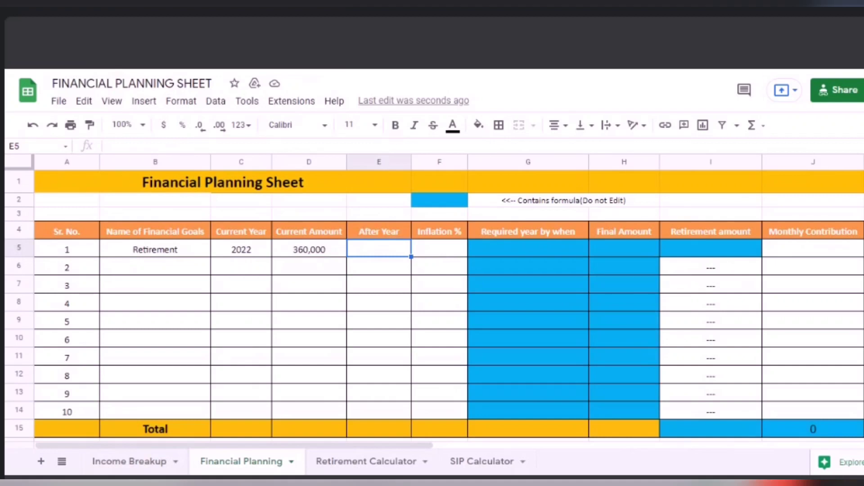
text(35)
key(Return)
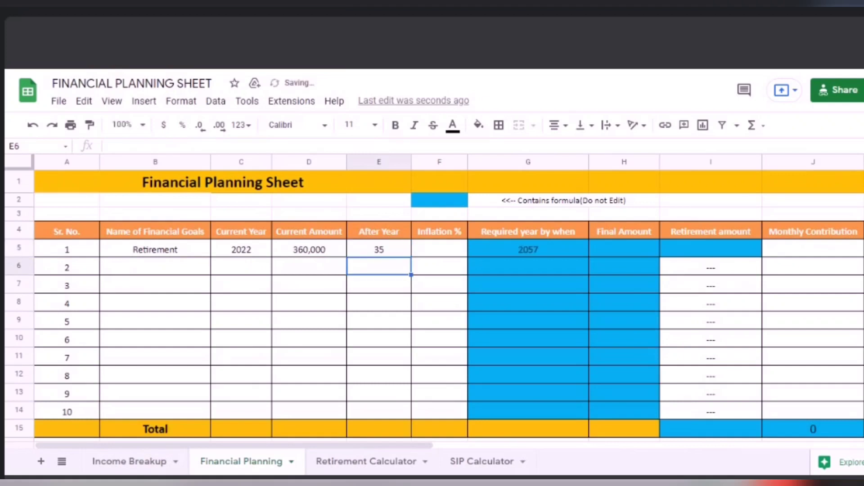
Check the Retirement goal's required year and set its Inflation % to 6%.
key(Up)
key(Right)
key(Right)
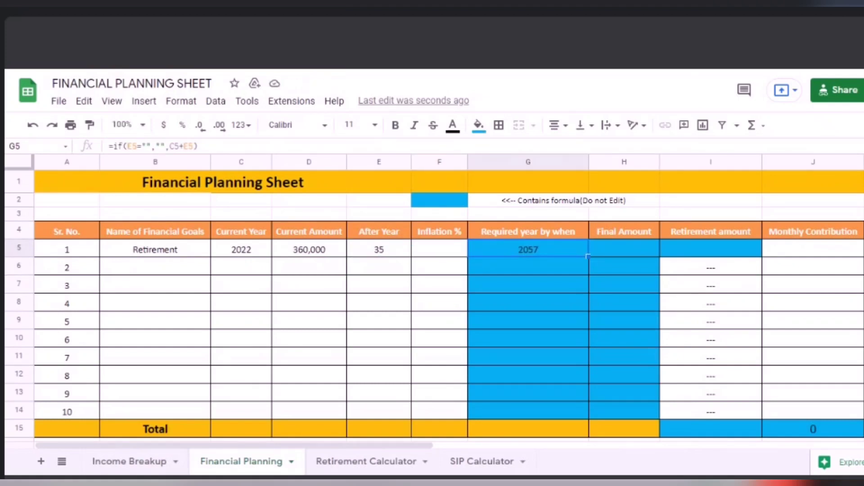
key(Left)
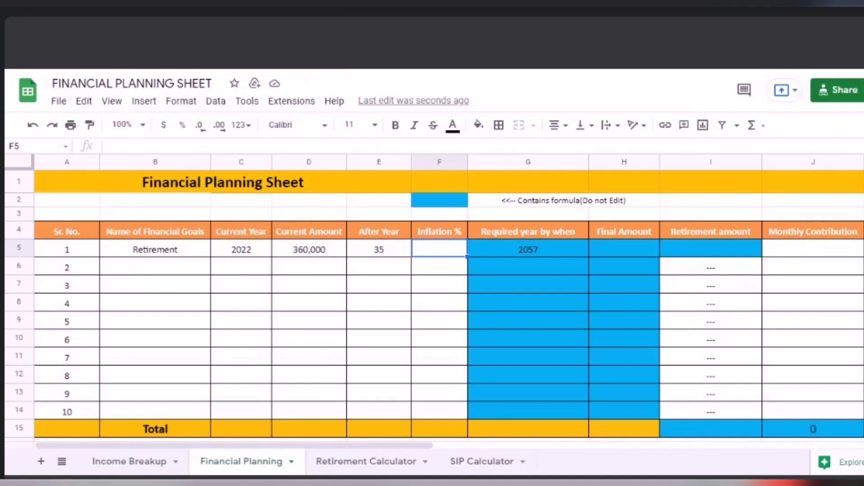
text(6%)
key(Return)
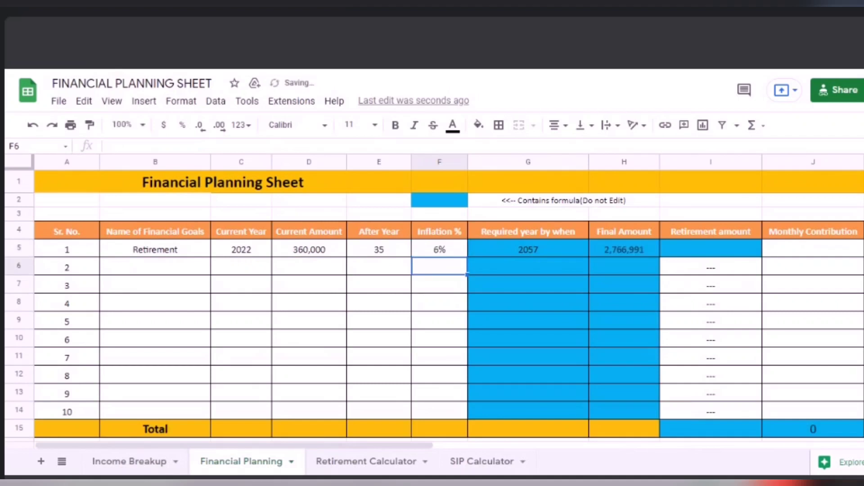
Copy the Retirement goal's Final Amount as a plain value into the Retirement Calculator's yearly expenses at the time of retirement.
key(Up)
key(Right)
key(Right)
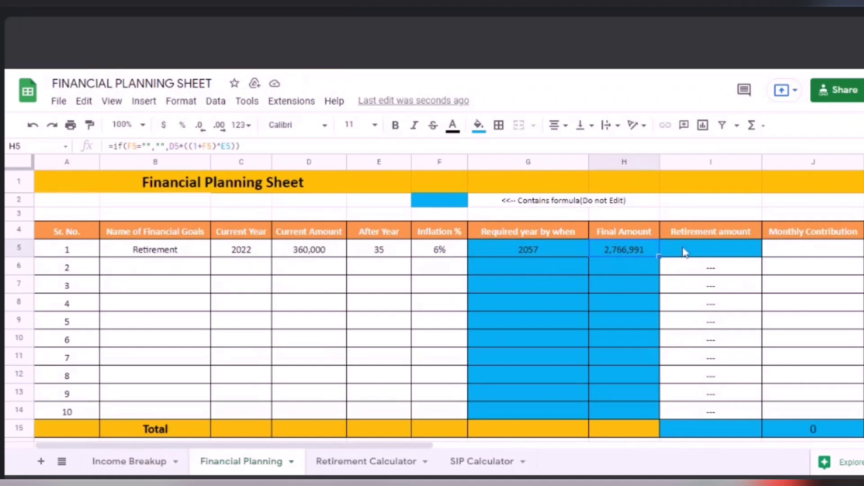
click(347, 462)
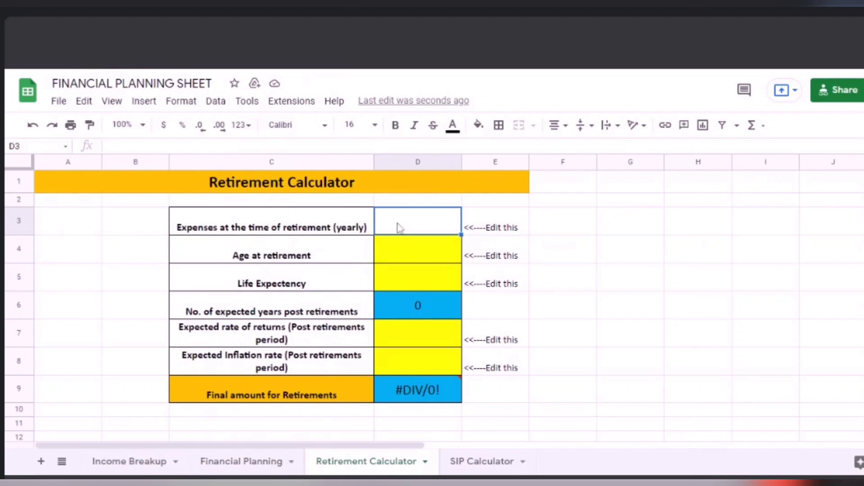
click(250, 467)
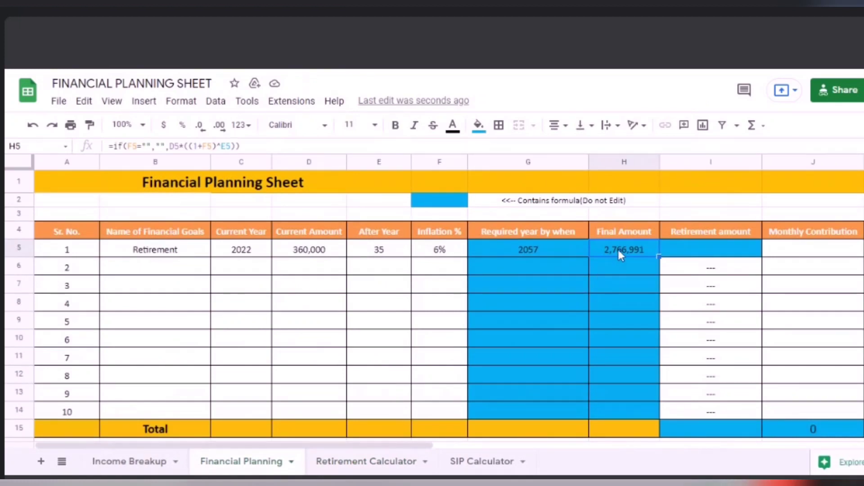
key(ctrl+c)
click(327, 469)
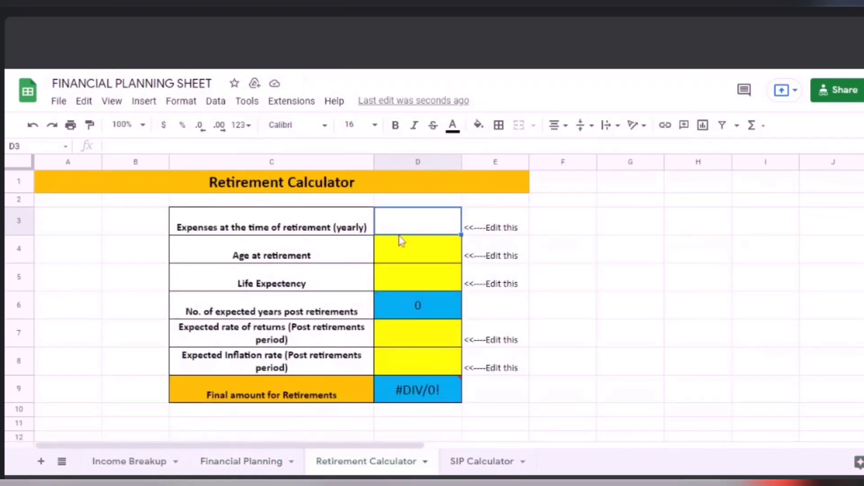
key(ctrl+shift+v)
Set the Age at retirement to 60 and the Life Expectancy to 85 in the Retirement Calculator.
click(404, 251)
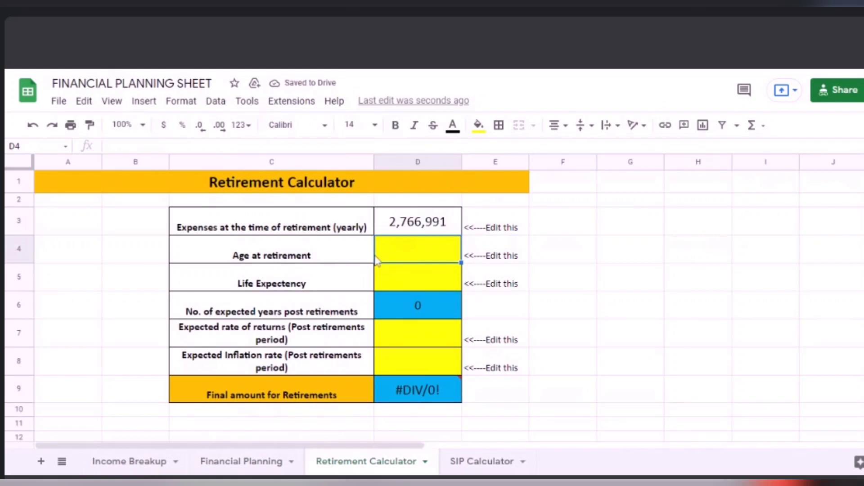
text(60)
key(Return)
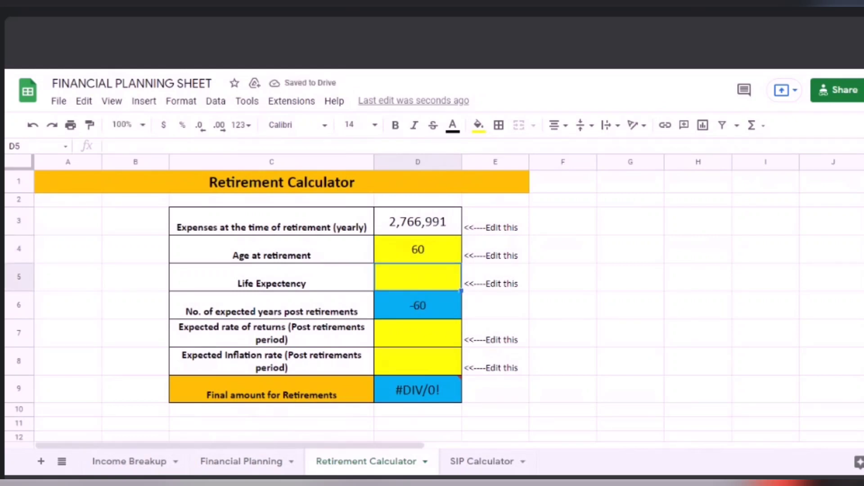
text(85)
key(Return)
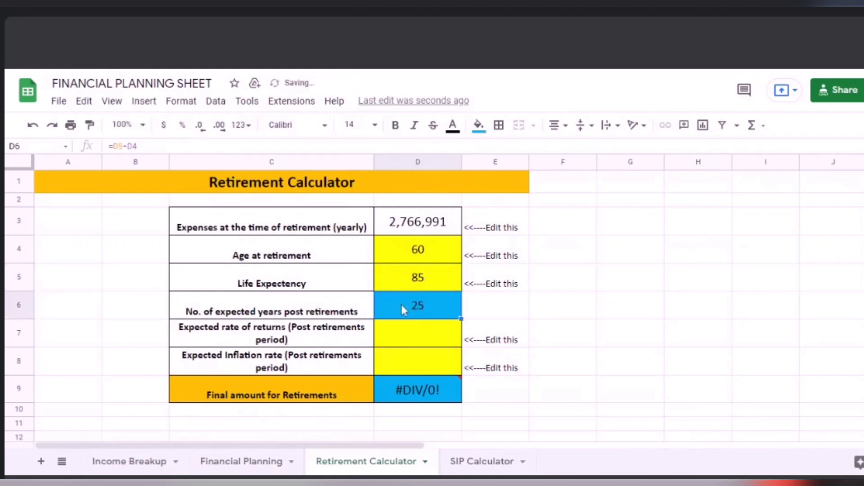
Set the post-retirement expected rate of returns to 7% and the expected inflation rate to 6%.
click(333, 310)
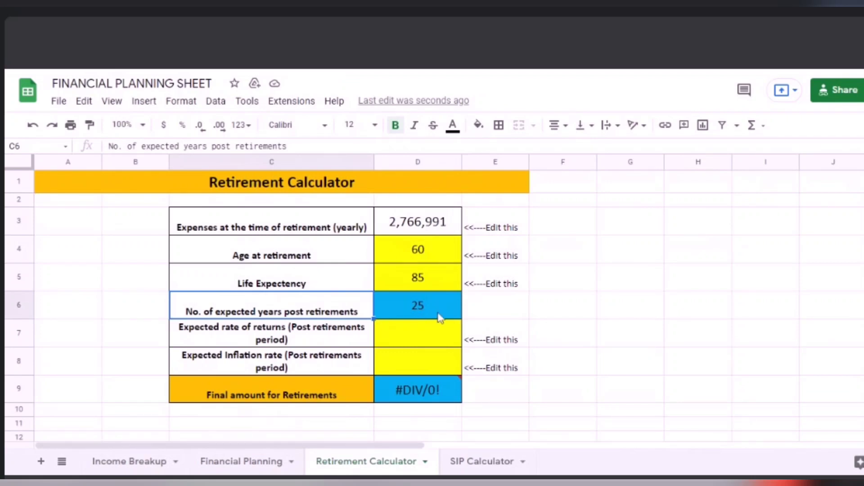
click(392, 348)
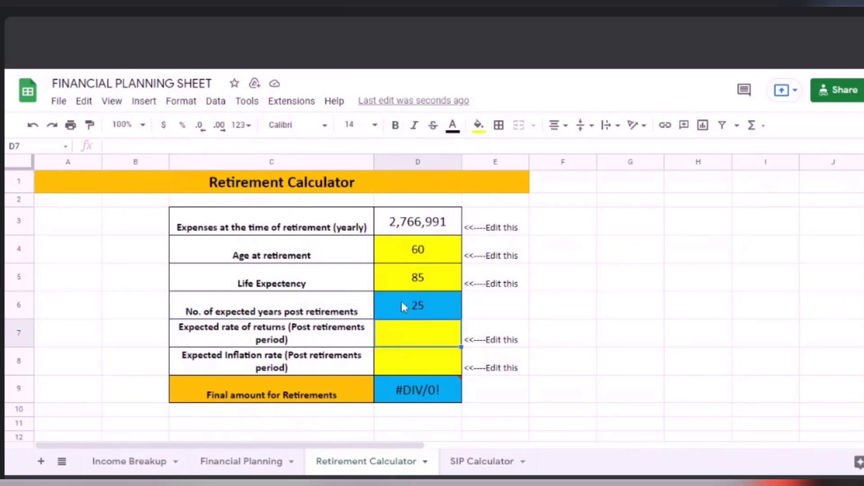
click(365, 342)
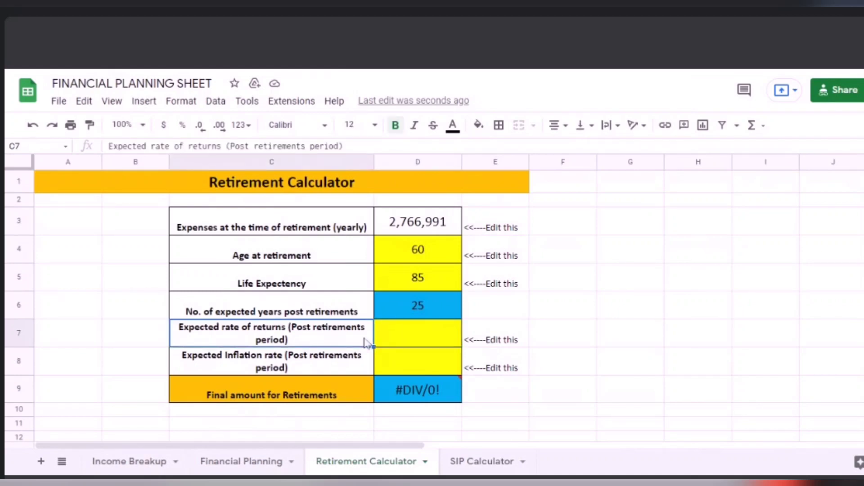
key(Tab)
text(7%)
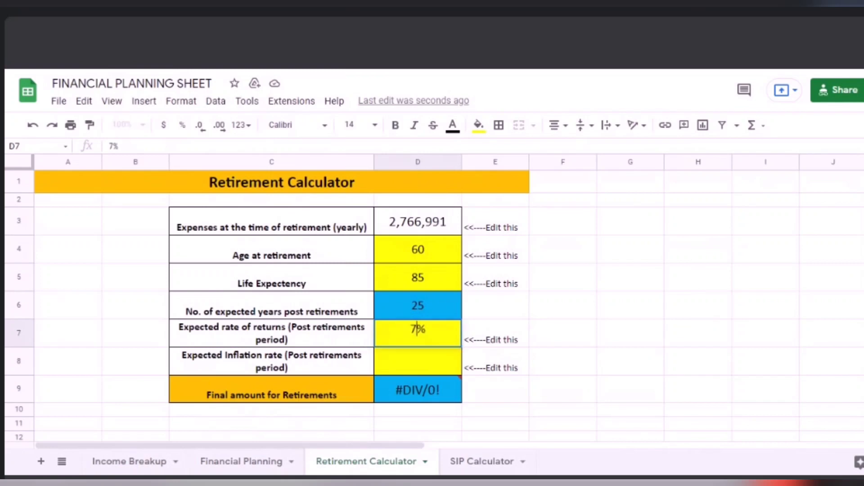
key(Return)
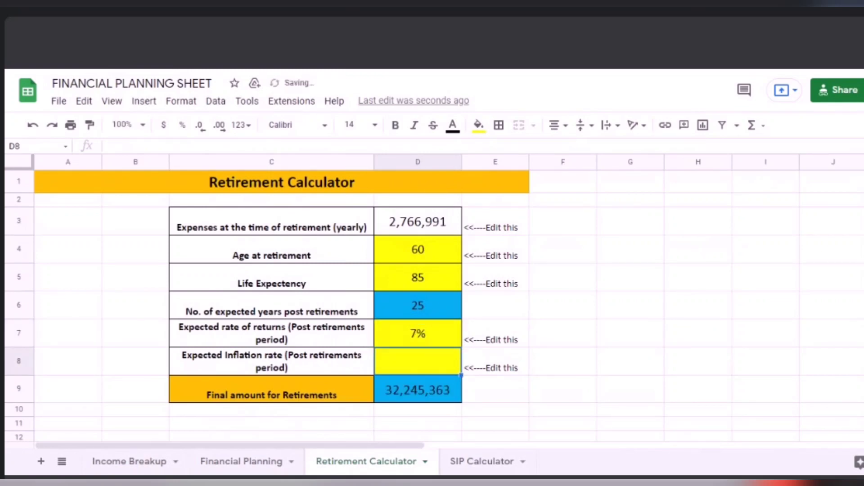
text(6%)
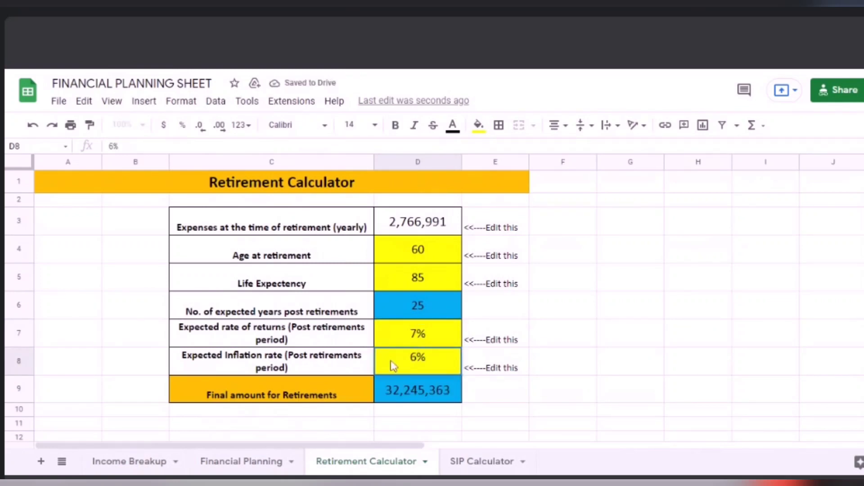
key(Return)
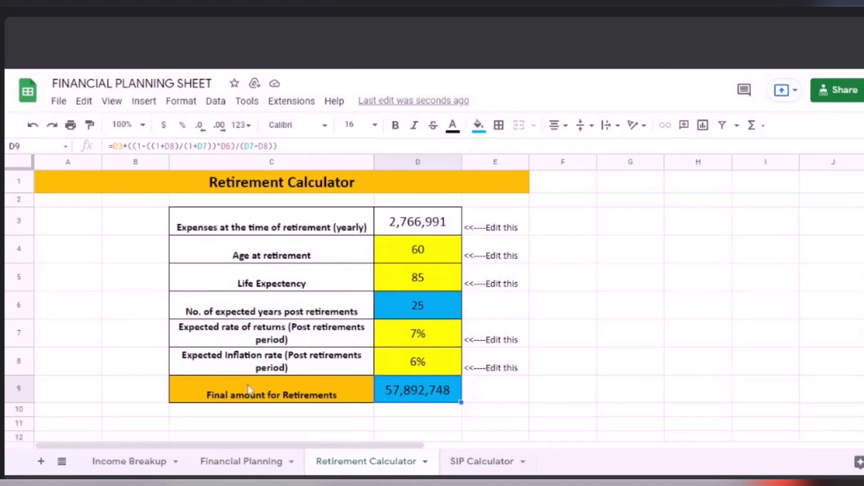
Return to the Financial Planning sheet and examine the Retirement amount of the Retirement goal.
key(ctrl+c)
click(263, 463)
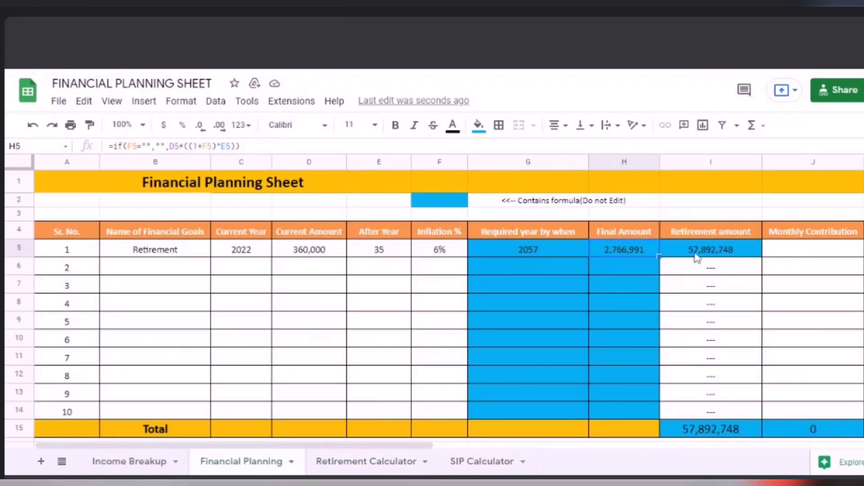
click(694, 255)
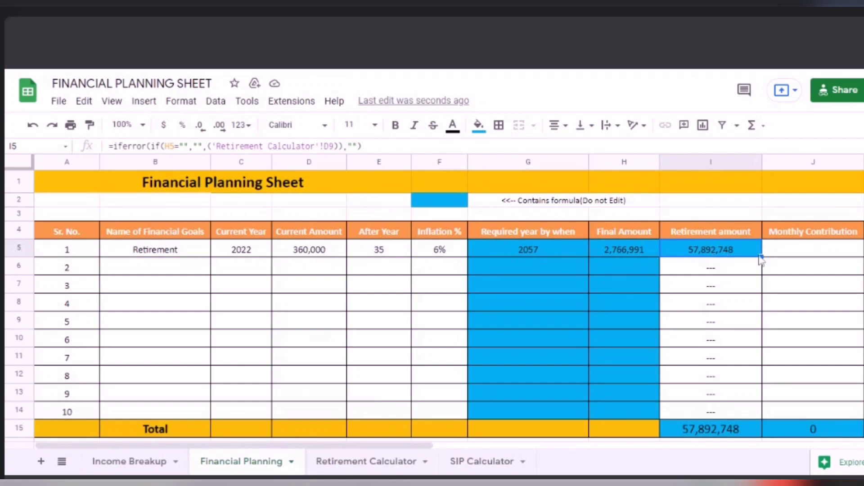
Copy the Retirement goal's Retirement amount as a plain value into the SIP Calculator's Future Capital.
click(788, 256)
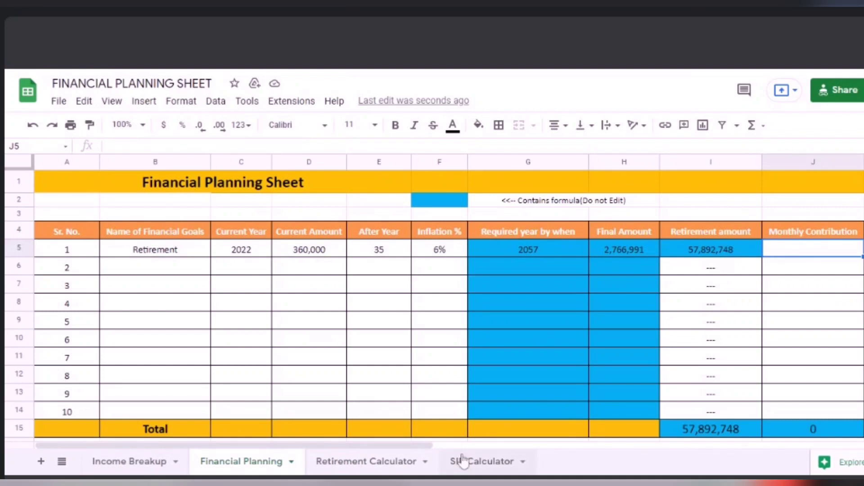
click(679, 254)
key(ctrl+c)
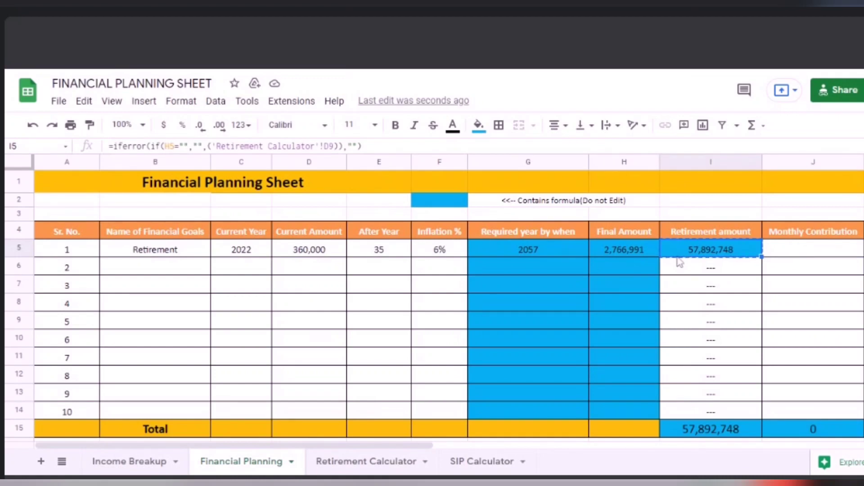
click(468, 467)
click(269, 216)
key(ctrl+shift+v)
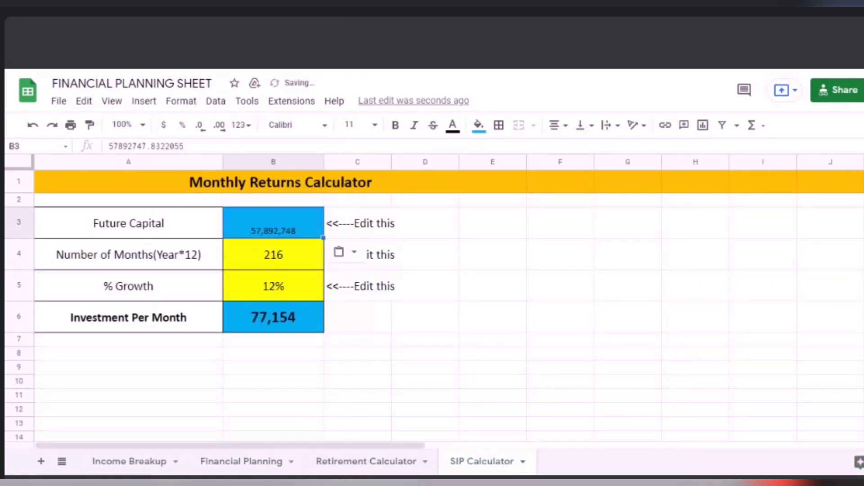
Set the SIP Calculator's Number of Months to the formula =12*35.
click(259, 266)
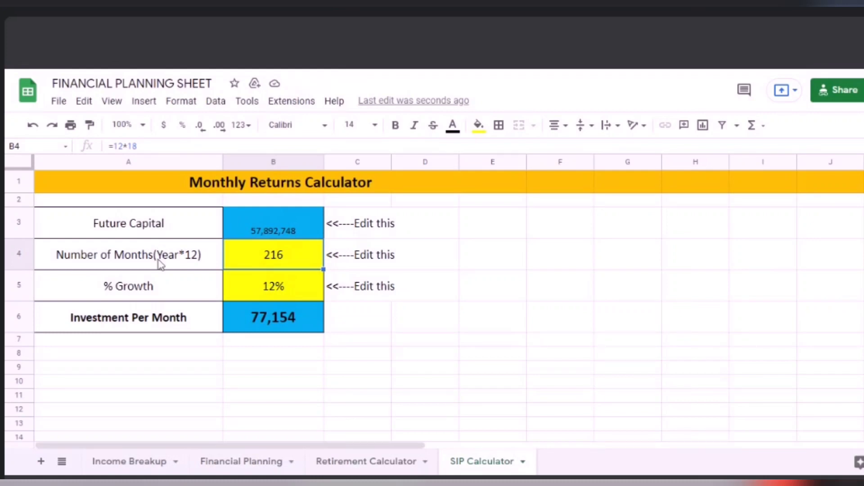
key(Return)
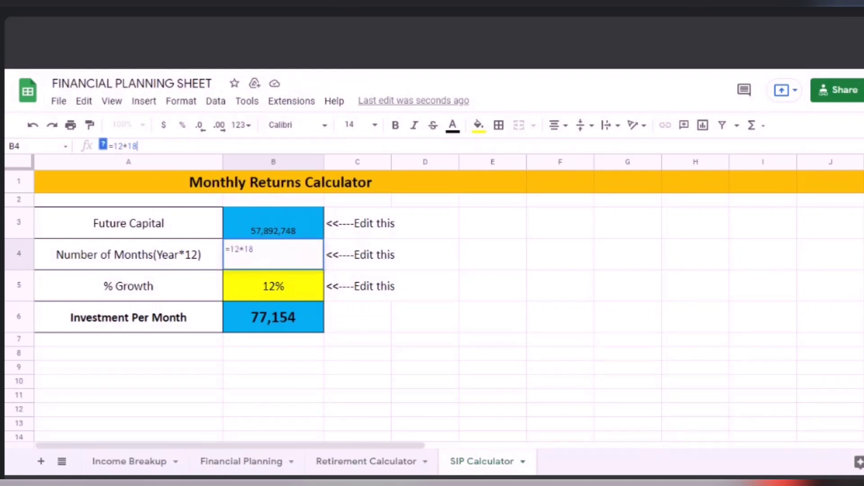
key(BackSpace)
key(BackSpace)
text(35)
key(Return)
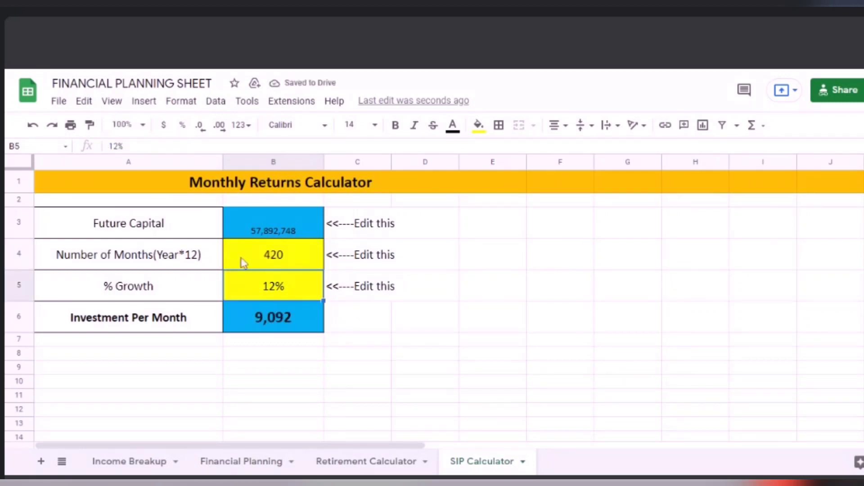
Check the SIP Calculator's growth rate and monthly investment, and enter 9092 as the Retirement goal's Monthly Contribution in the Financial Planning sheet.
click(187, 297)
key(Right)
click(186, 297)
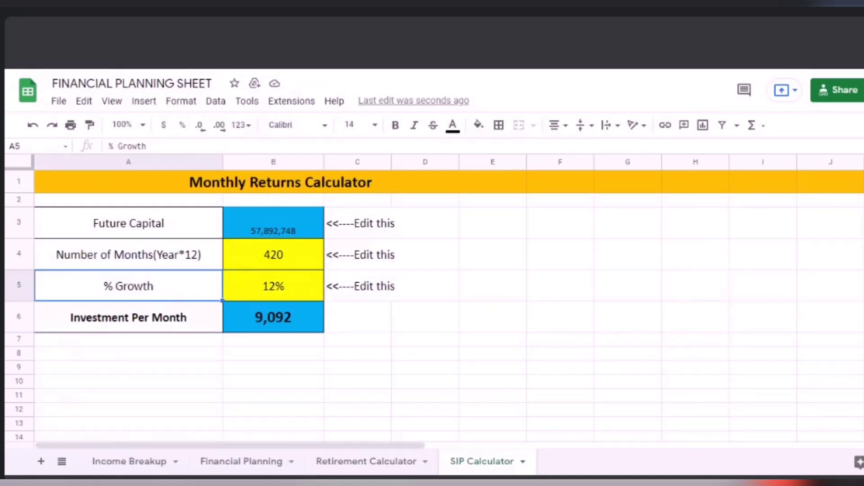
key(Right)
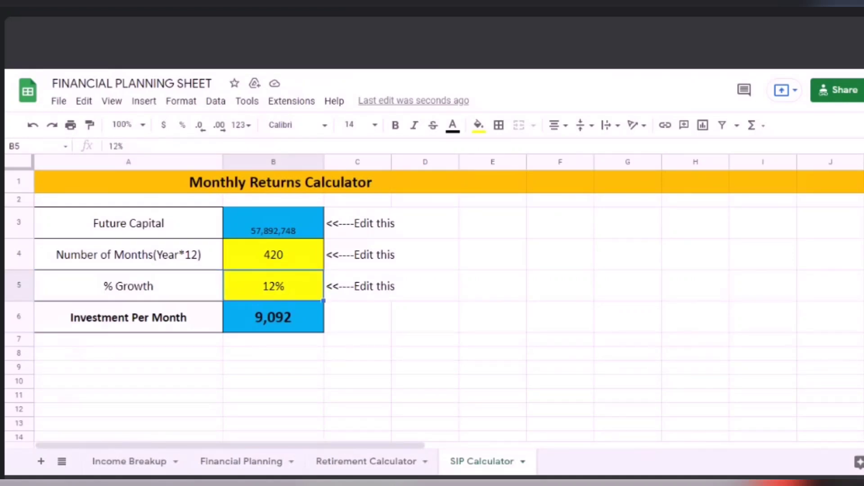
key(Down)
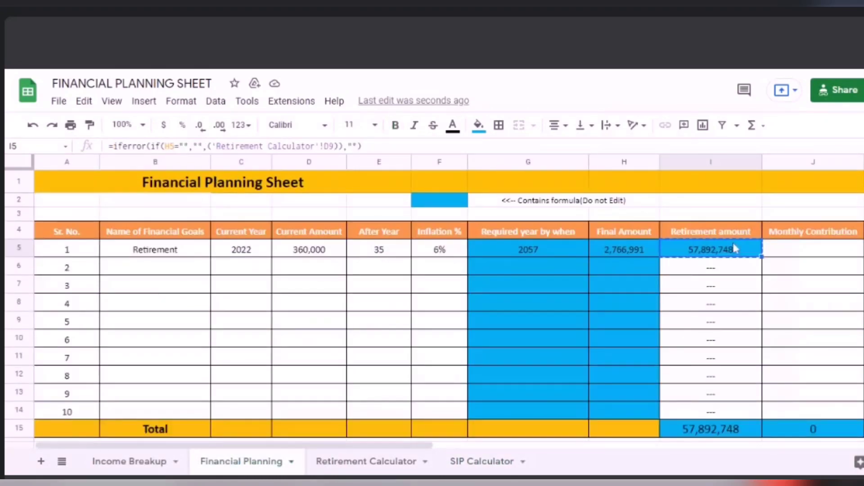
click(789, 251)
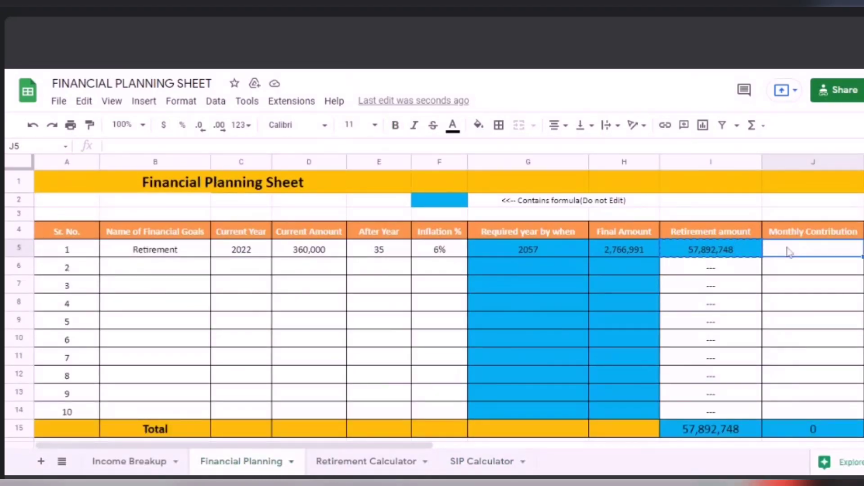
text(9092)
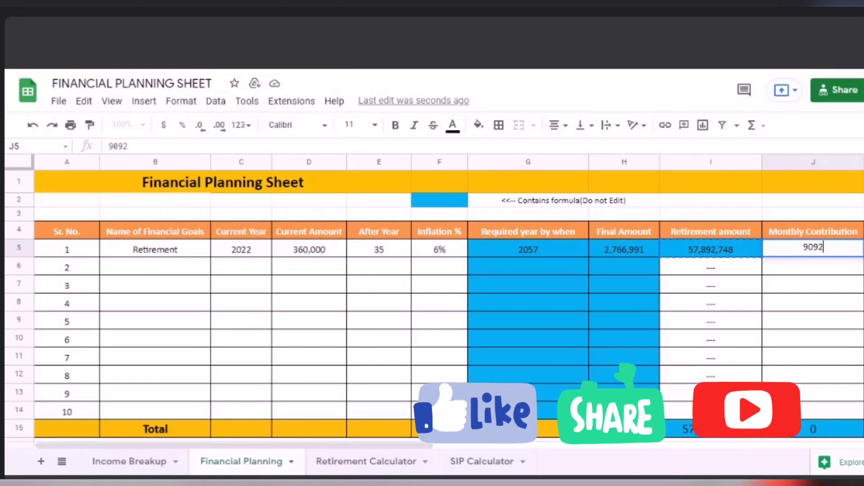
key(Return)
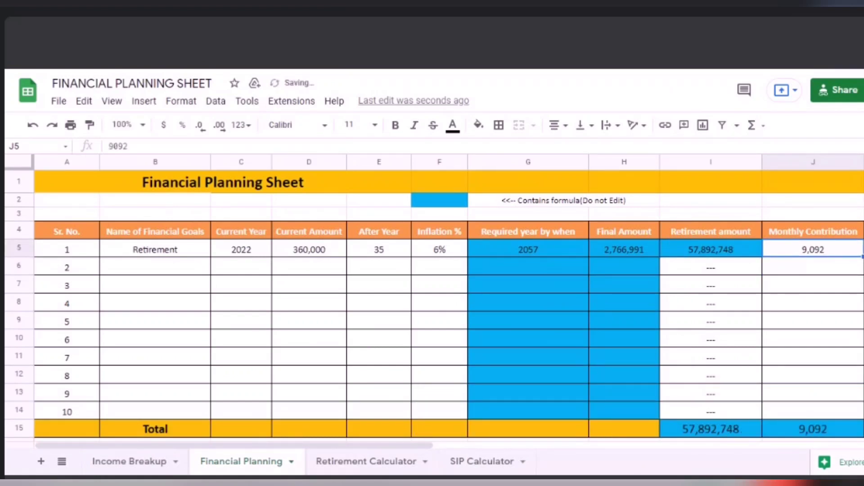
Review the Retirement goal's row cell by cell, from its serial number through to its Monthly Contribution.
click(711, 250)
click(813, 249)
key(Left)
key(Left)
key(Left)
key(Left)
key(Left)
key(Left)
key(Left)
key(Left)
key(Left)
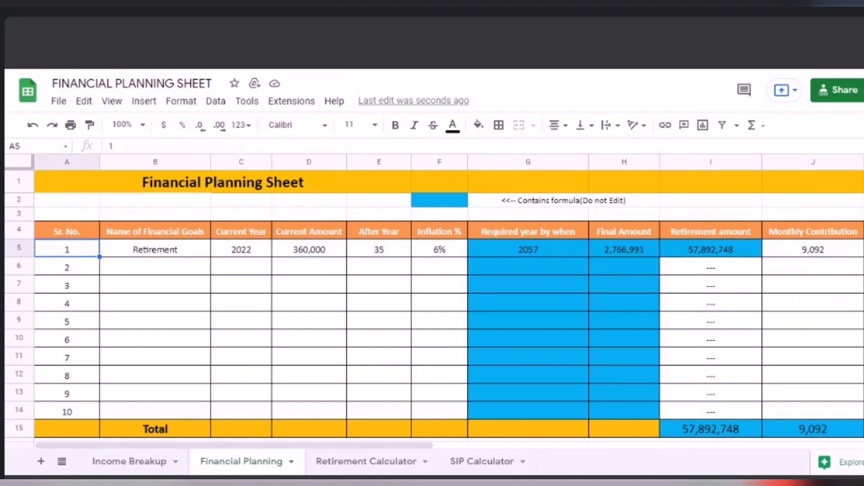
key(Right)
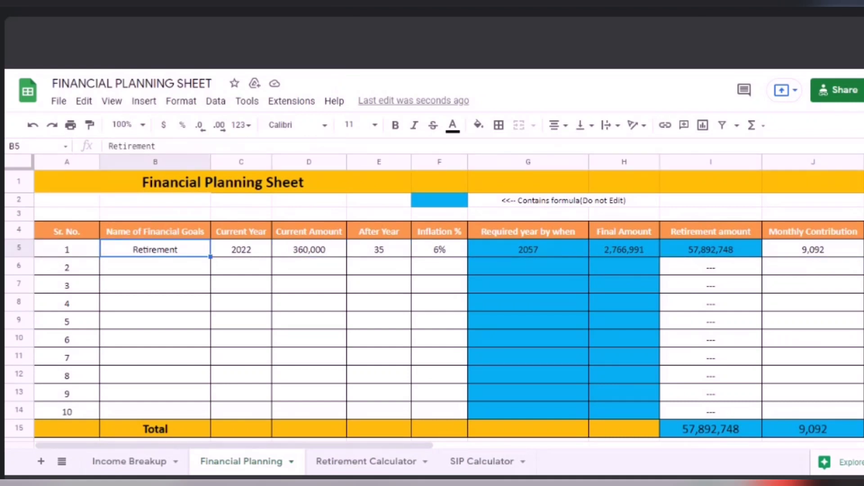
key(Right)
key(Right)
key(Right)
key(Right)
key(Right)
key(Right)
key(Right)
key(Right)
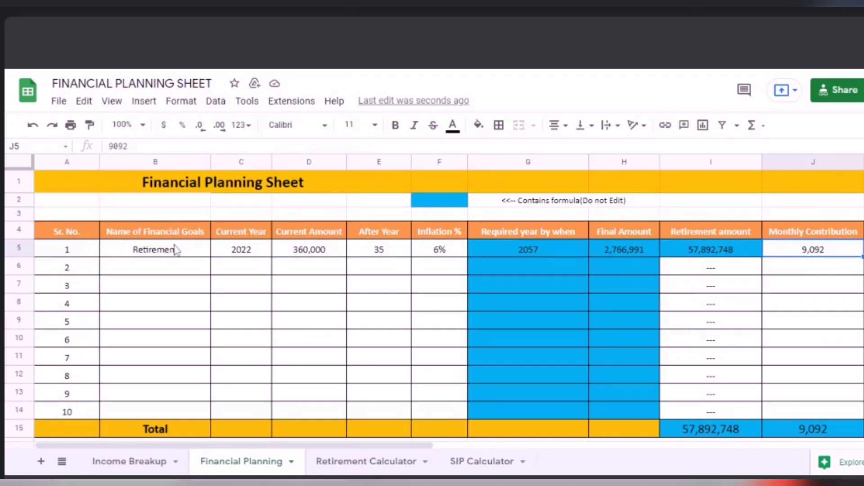
Add a second financial goal named "Buy a Car" with 2022 as its Current Year.
click(159, 268)
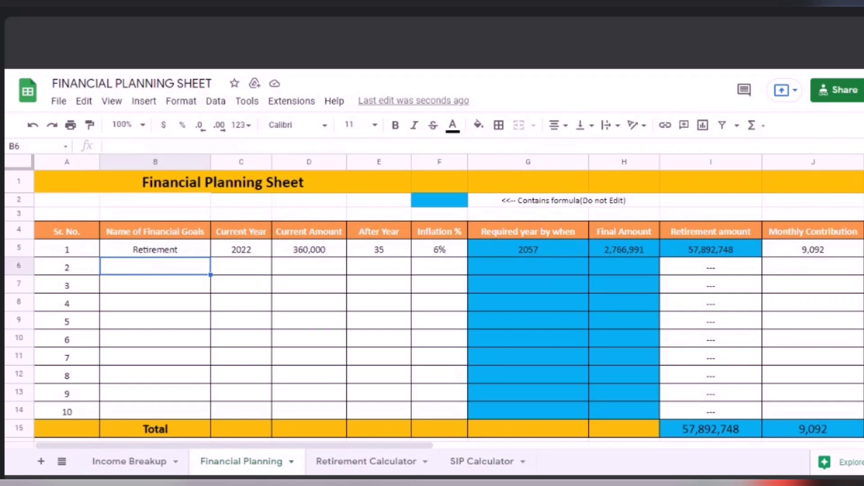
text(Buy a Ca)
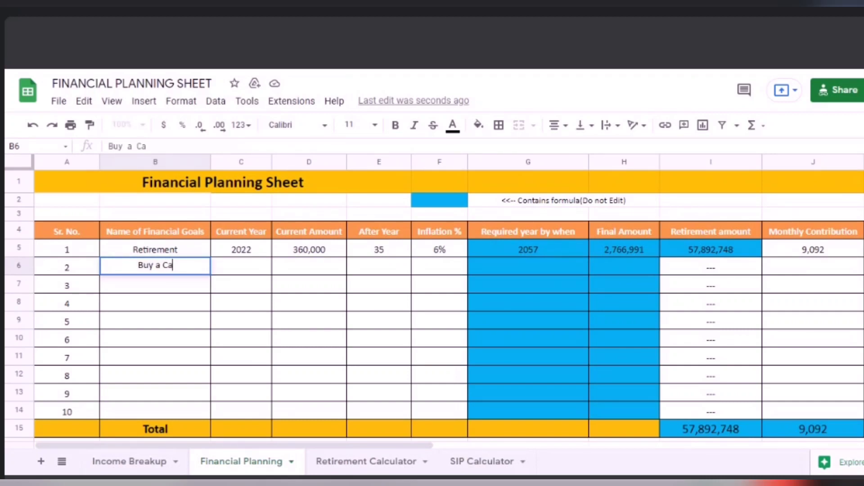
text(r)
key(Return)
key(Up)
key(Right)
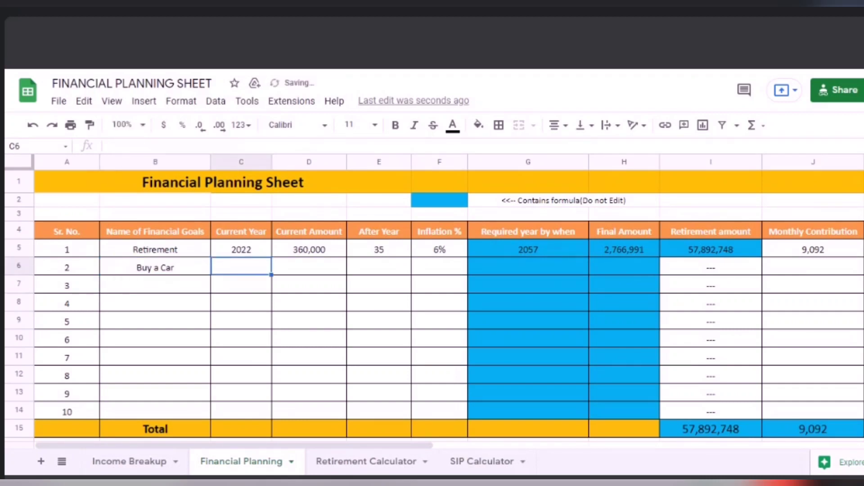
text(2022)
key(Return)
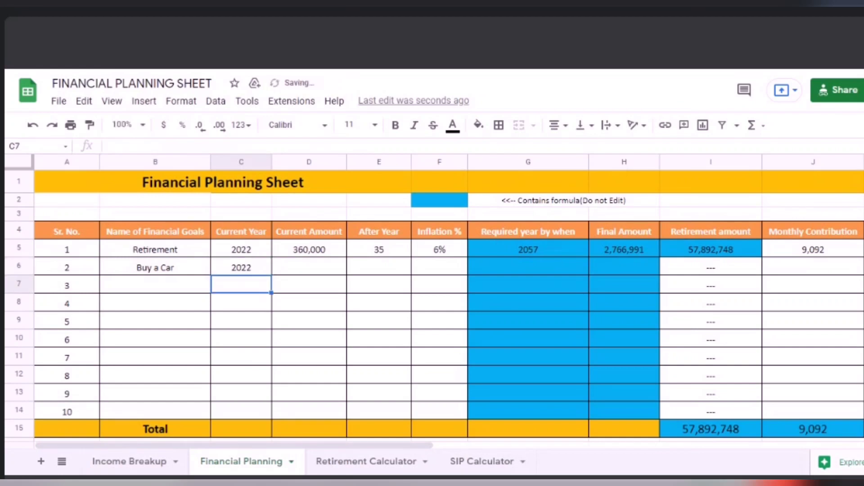
Set the Current Amount of the Buy a Car goal to 500000.
key(Up)
key(Right)
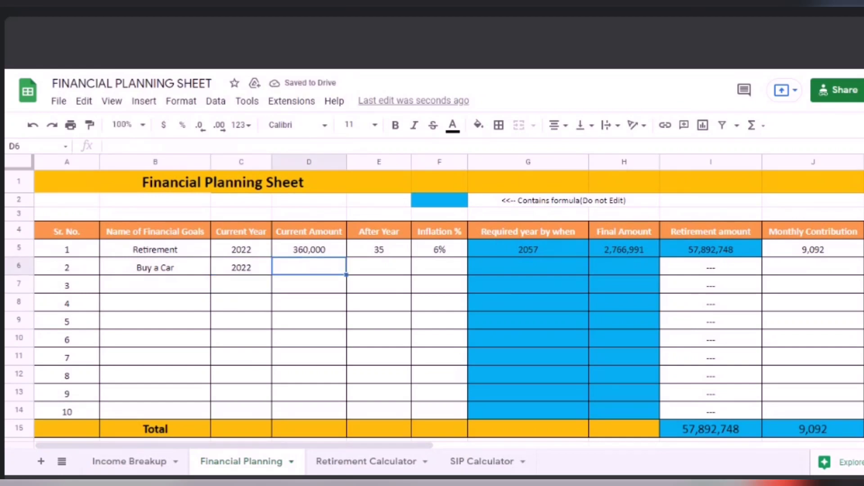
text(50000)
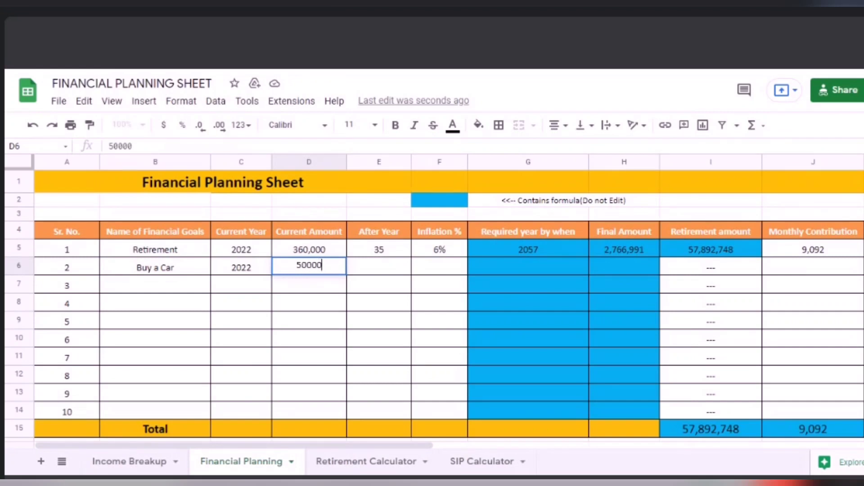
key(Return)
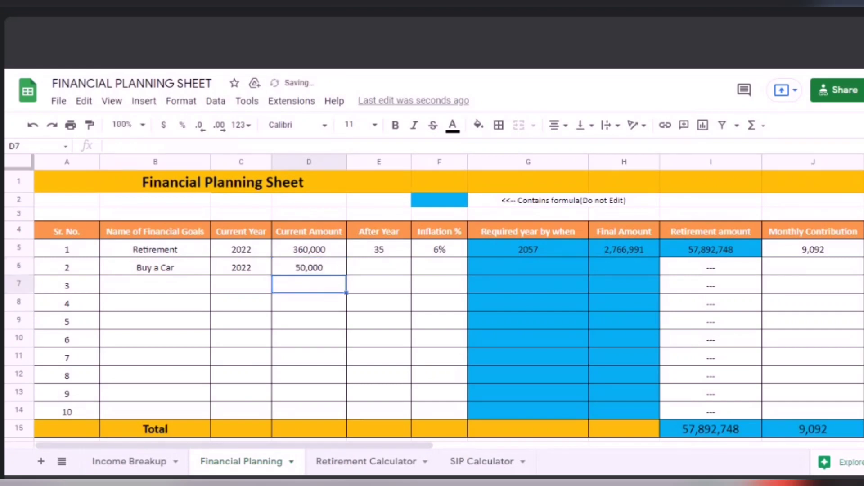
key(Up)
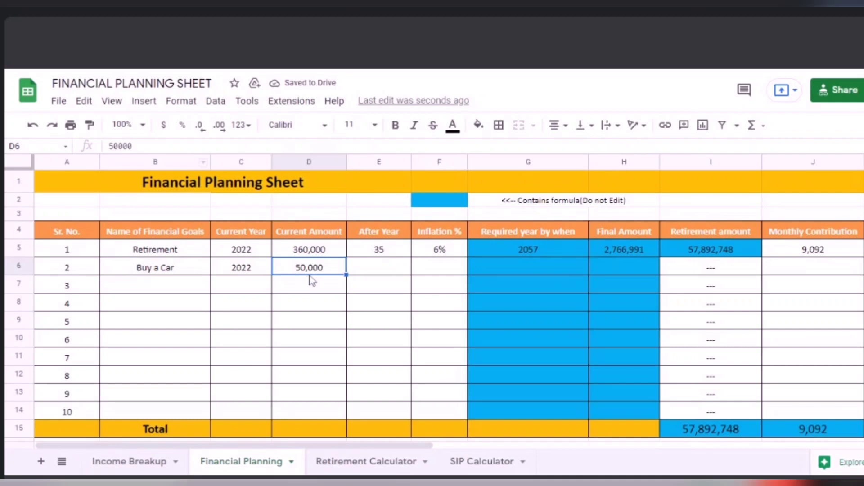
key(Return)
text(00)
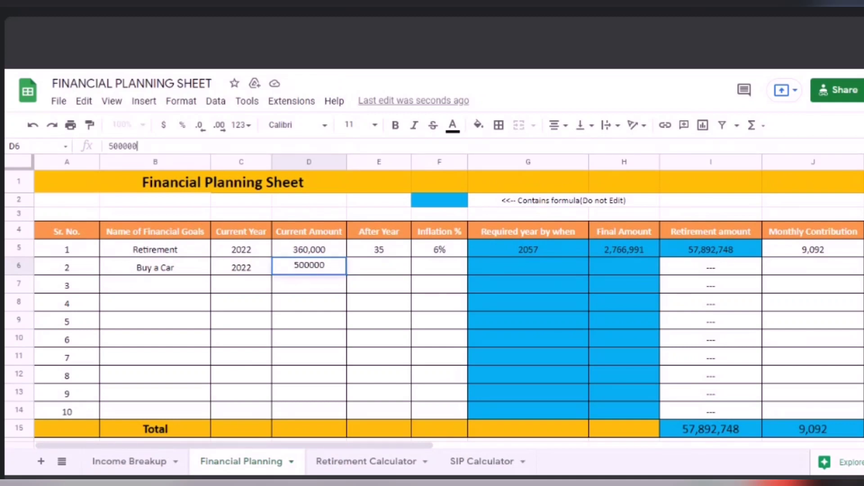
key(Tab)
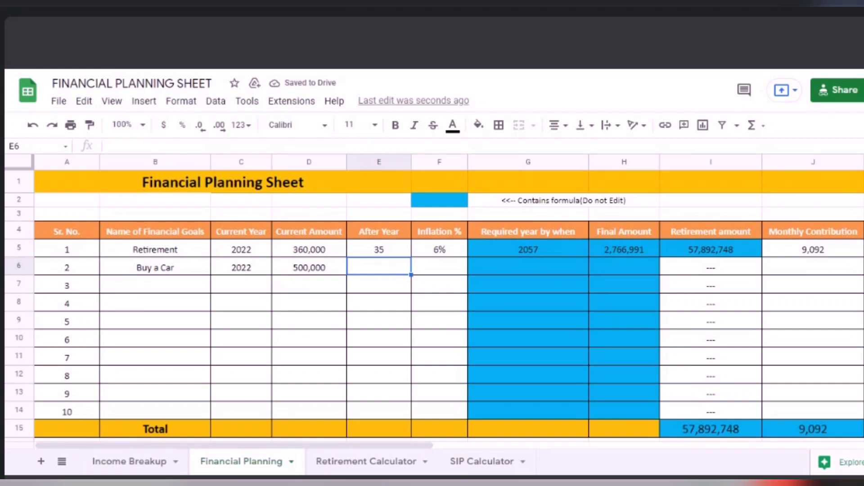
Set the Buy a Car goal's After Year to 5 and its Inflation % to 6%.
text(5)
key(Tab)
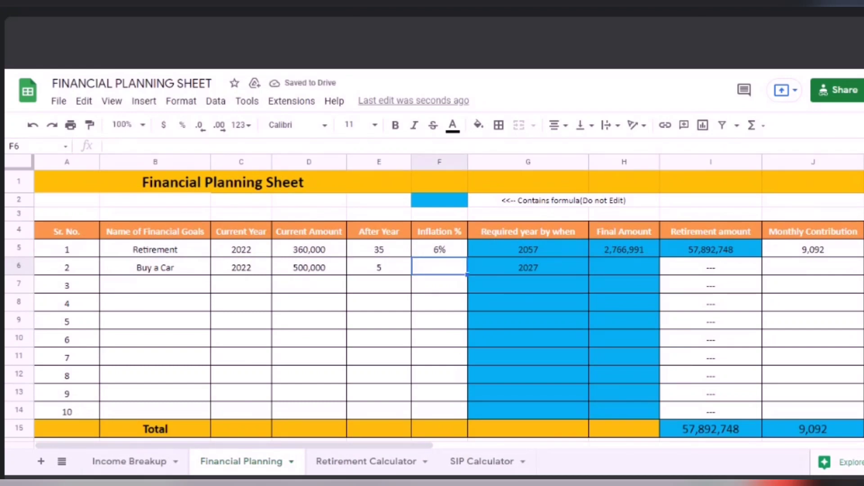
text(6%)
key(Tab)
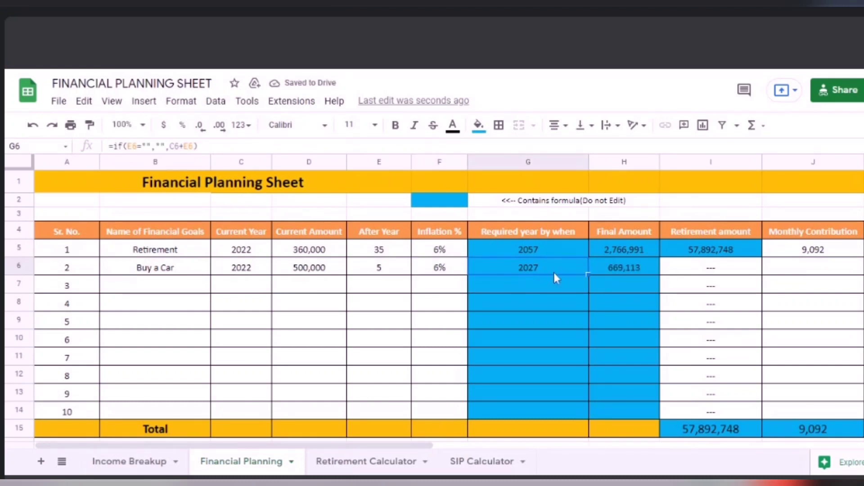
Copy the Buy a Car goal's Final Amount as a plain value into the SIP Calculator's Future Capital.
click(616, 276)
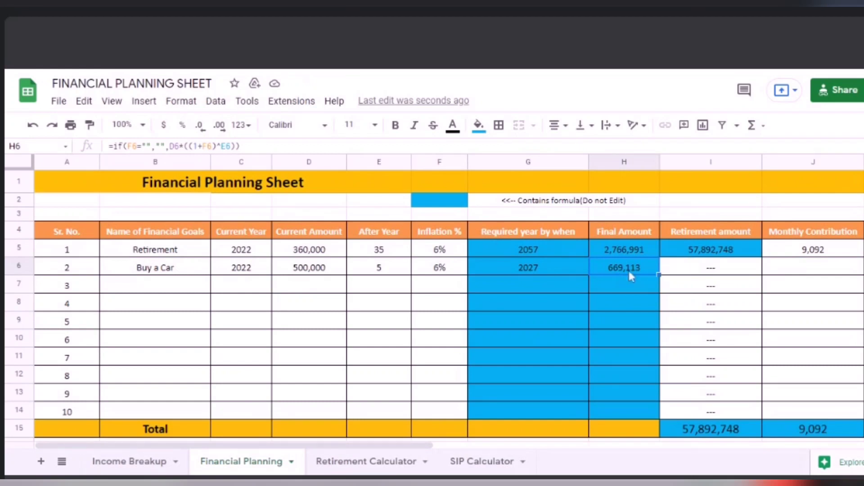
key(ctrl+c)
click(460, 463)
click(295, 227)
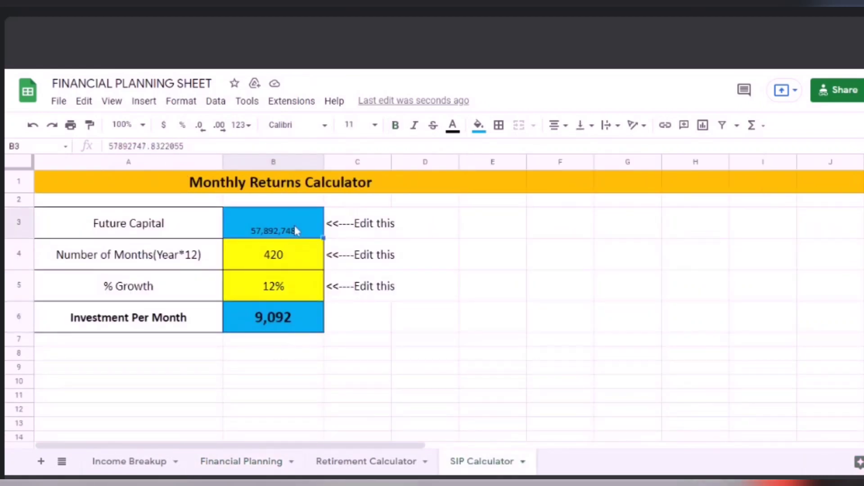
key(ctrl+v)
Change the SIP Calculator's Number of Months formula to =12*5.
click(299, 263)
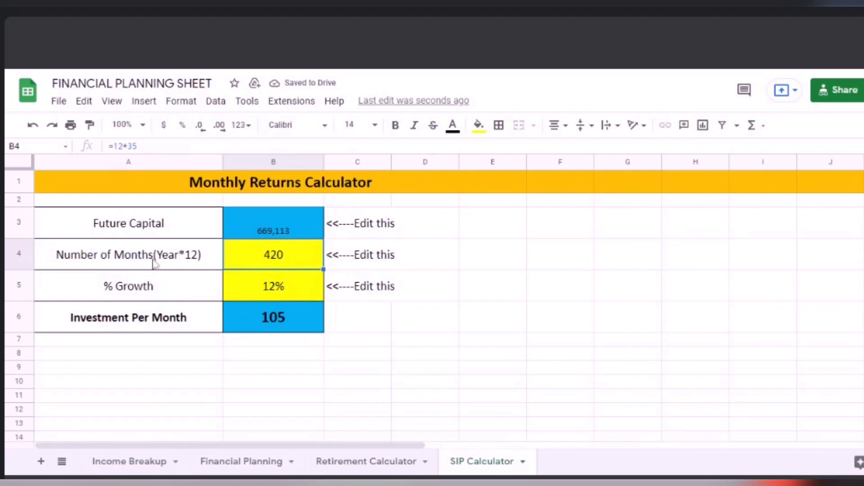
double_click(232, 248)
key(BackSpace)
key(BackSpace)
text(5)
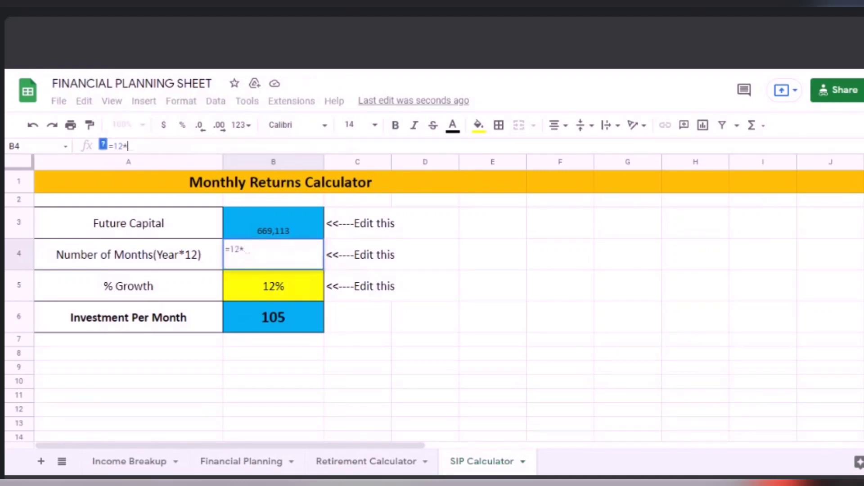
key(Return)
key(Up)
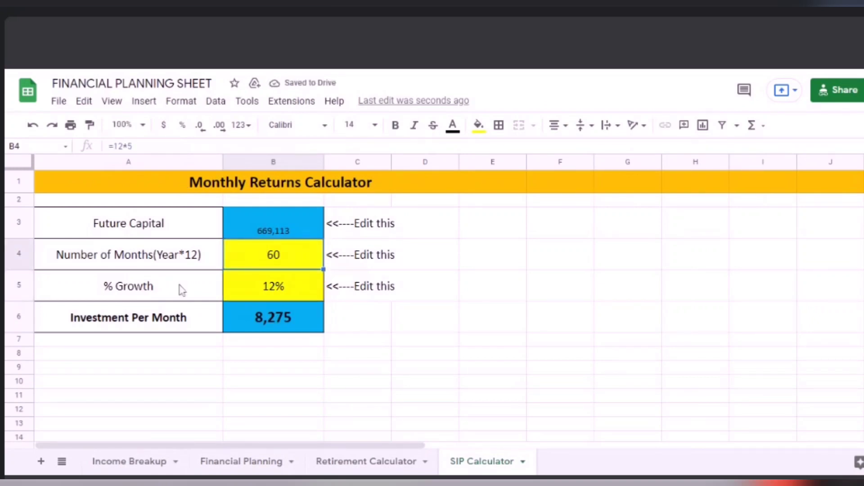
Set the SIP Calculator's % Growth to 10%.
text(10)
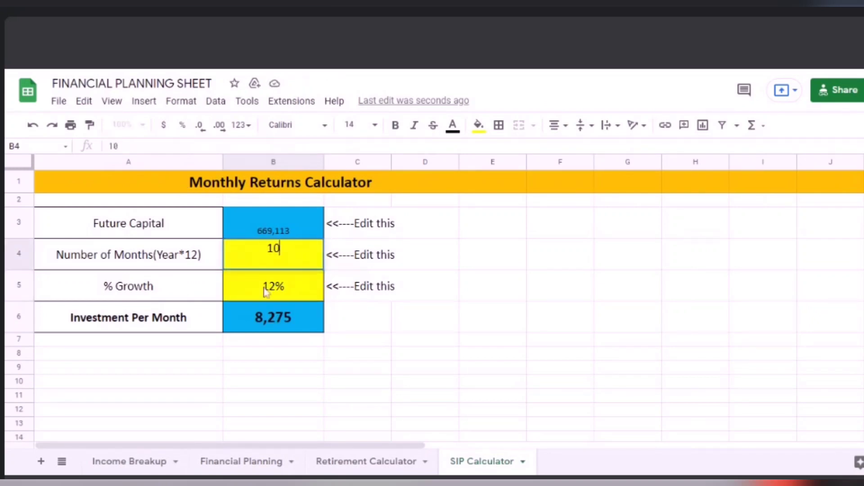
key(Escape)
key(Down)
text(10)
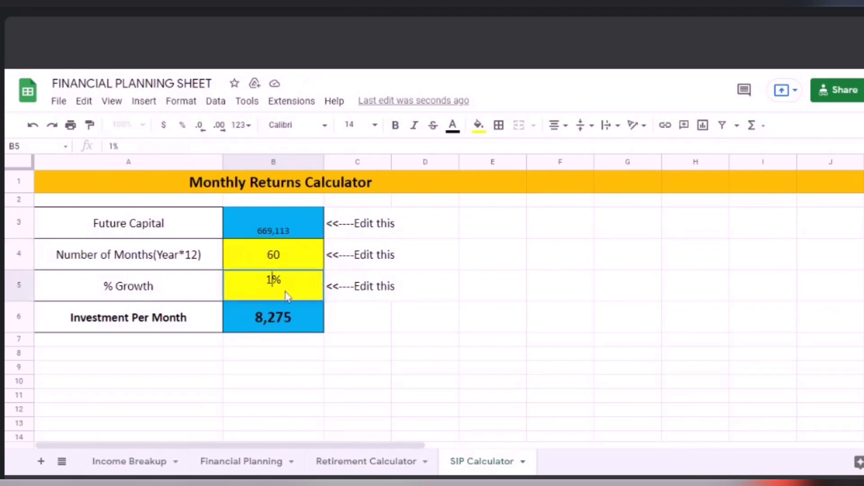
key(Return)
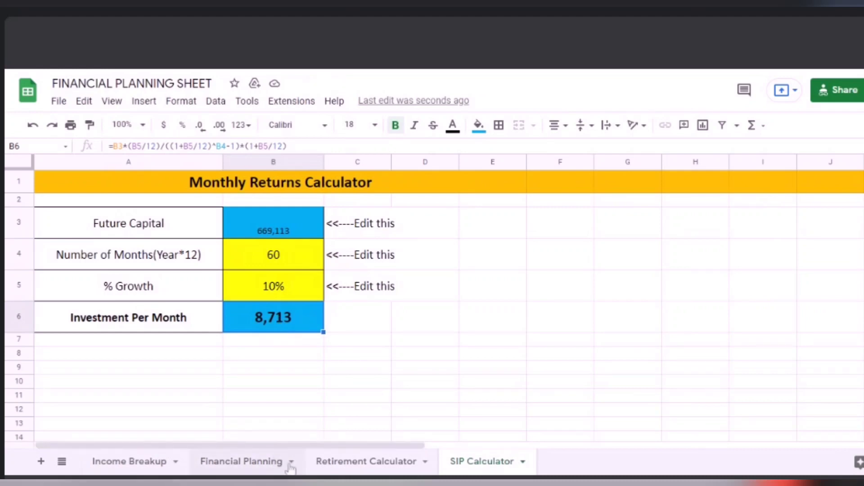
Enter 8713 as the Buy a Car goal's Monthly Contribution in the Financial Planning sheet.
click(284, 464)
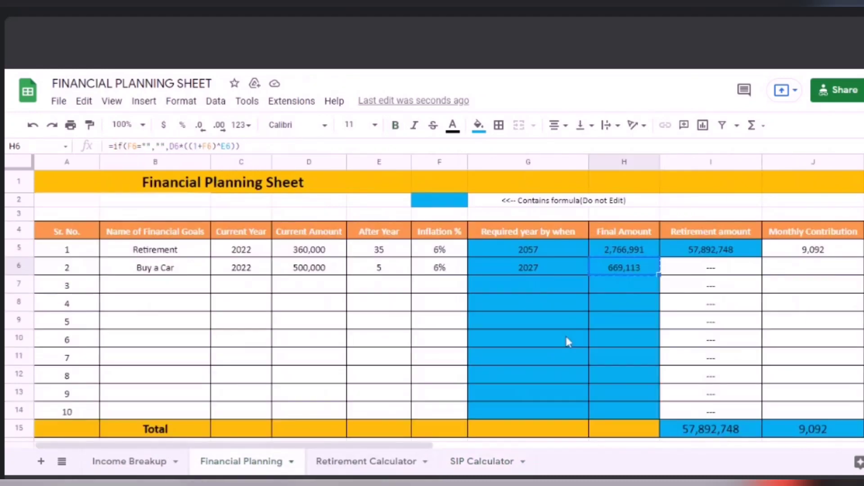
click(828, 269)
text(8713)
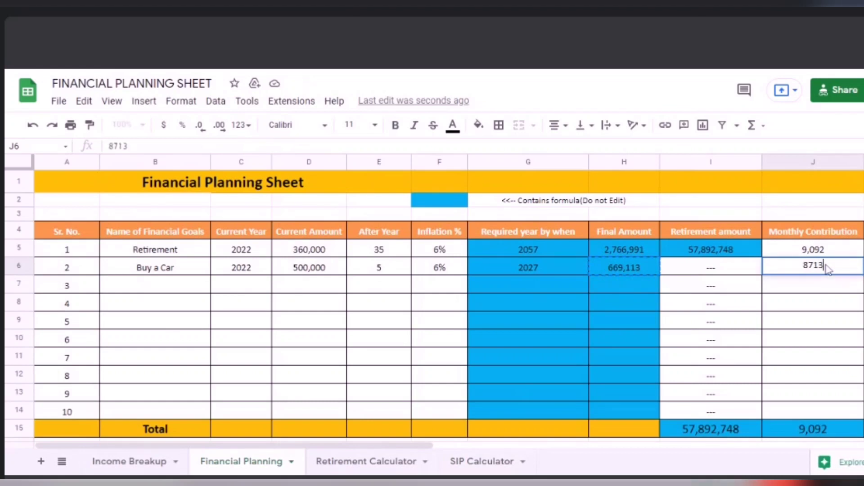
key(Return)
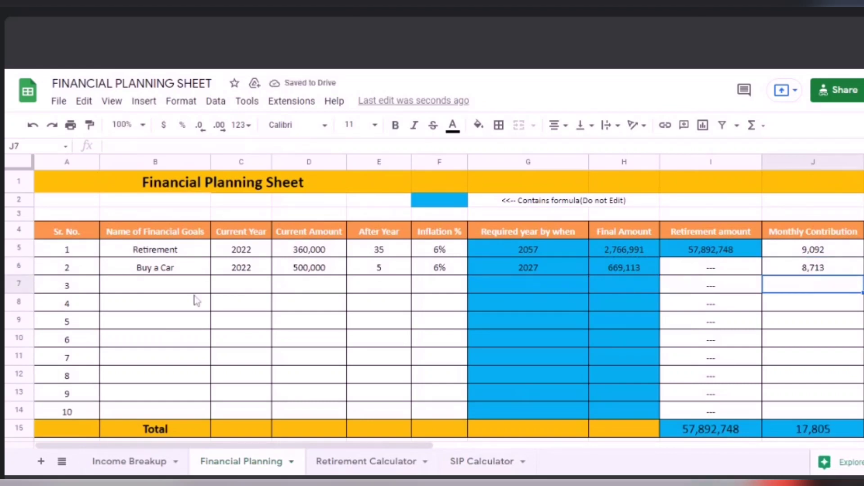
Add Buy a Home as the third financial goal with 2022 as its Current Year.
click(187, 287)
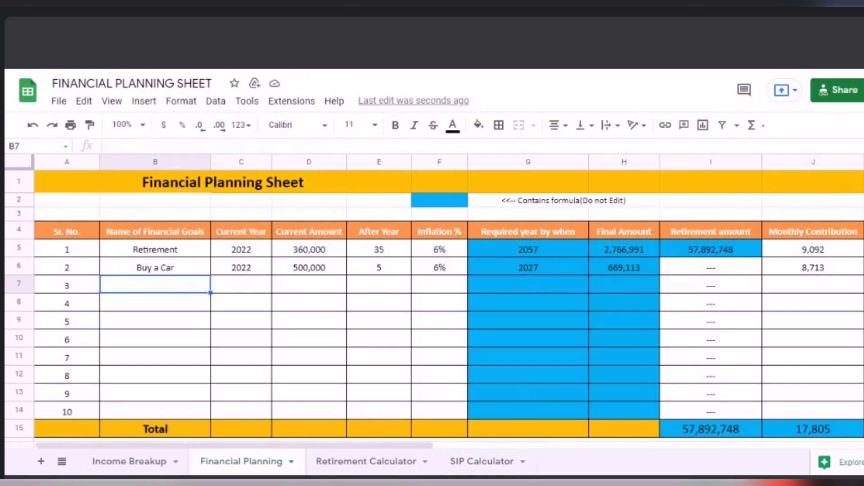
text(Buy a)
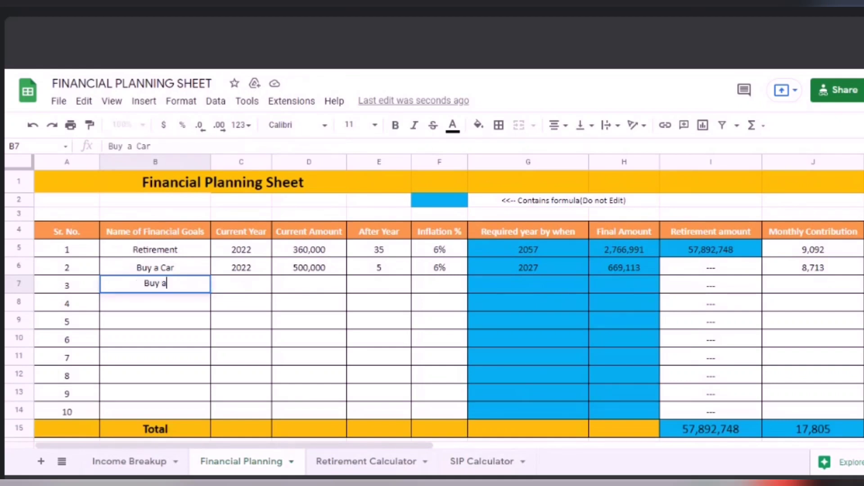
text( Home)
key(Return)
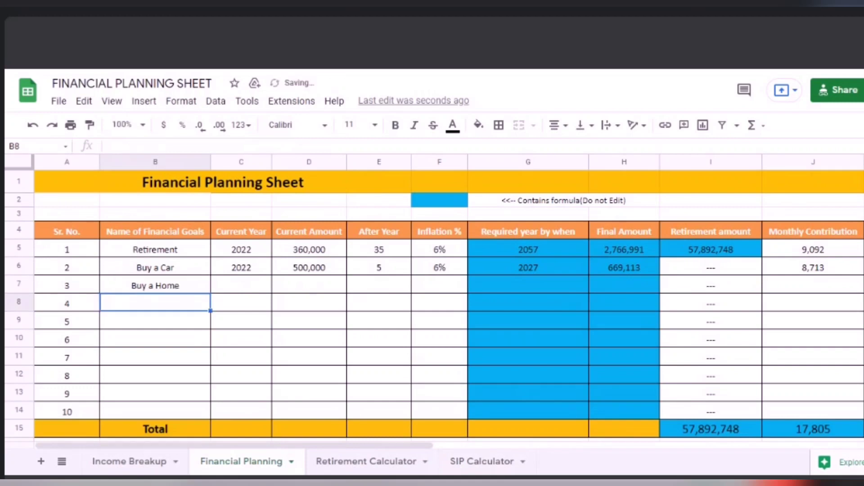
key(Up)
key(Right)
text(2022)
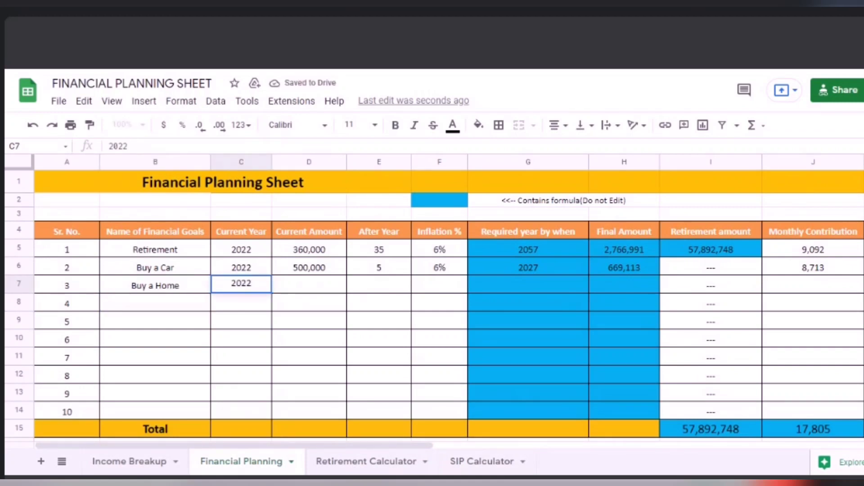
key(Return)
Set the Buy a Home goal's Current Amount to 3000000.
key(Up)
key(Right)
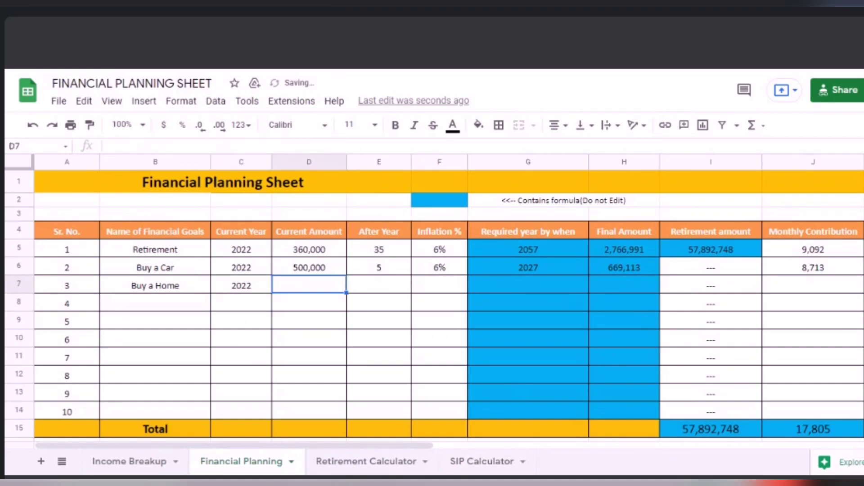
text(10)
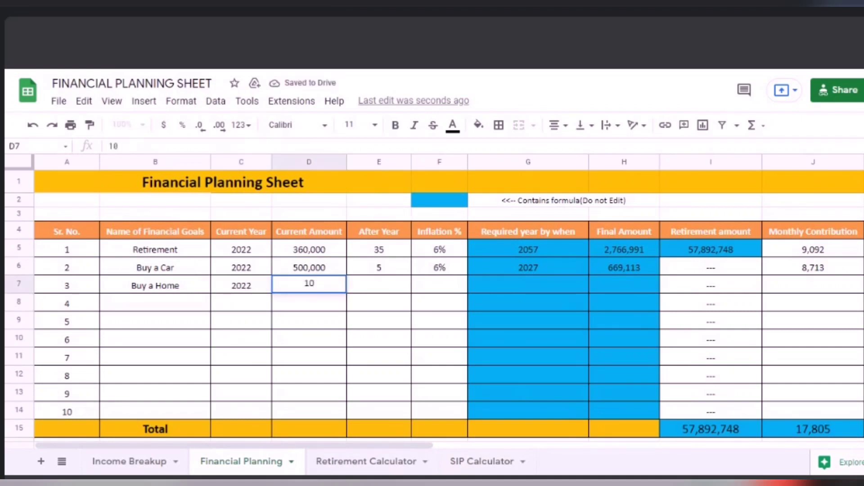
key(BackSpace)
key(BackSpace)
text(3,000,)
text(00)
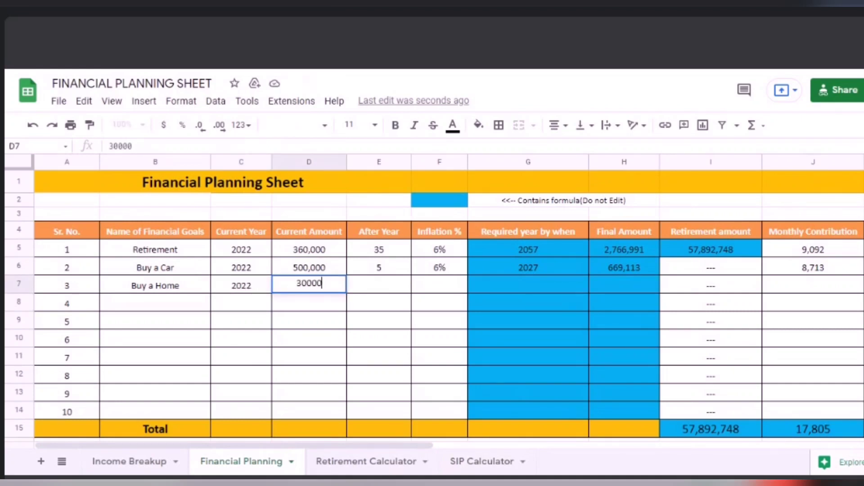
text(00)
key(Return)
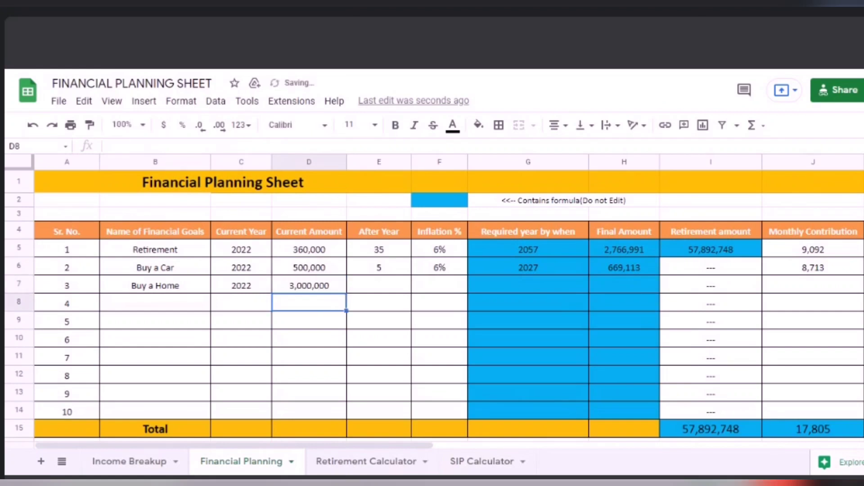
Set the Buy a Home goal's After Year to 10 and its Inflation % to 6%.
key(Up)
key(Right)
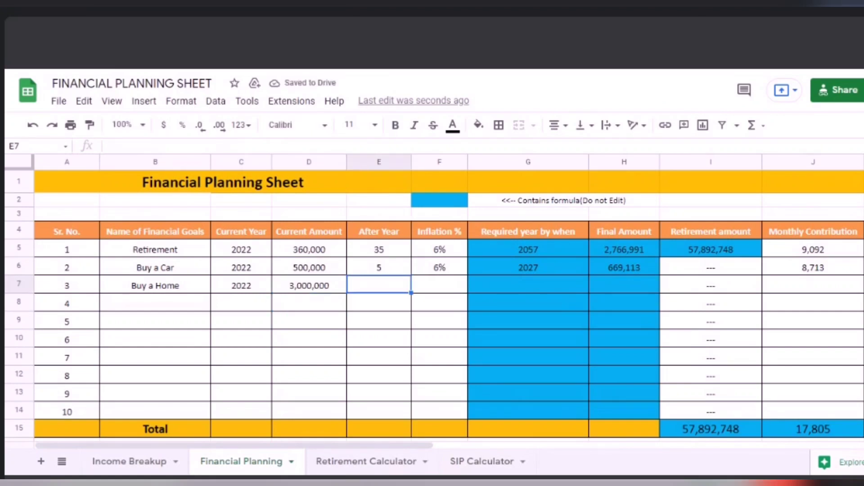
text(10)
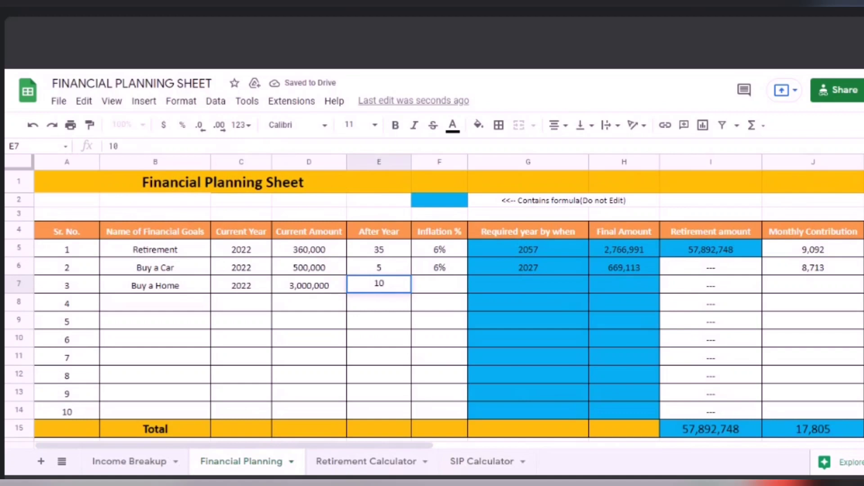
key(Return)
key(Up)
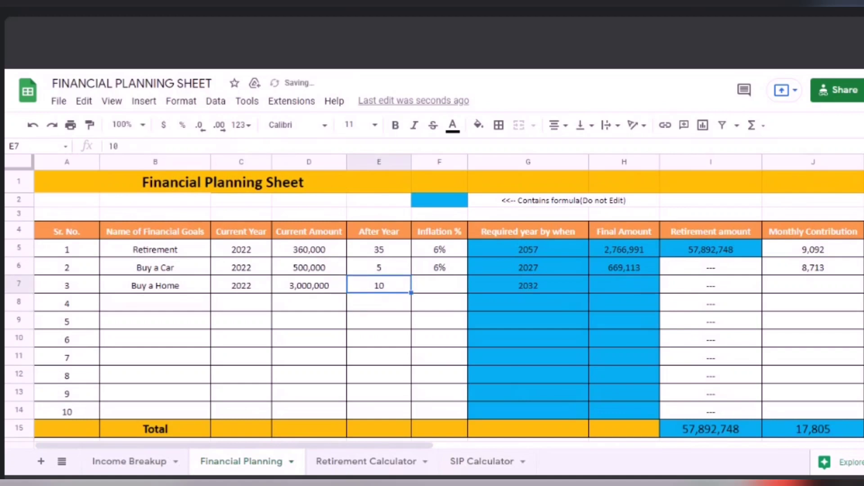
key(Right)
key(Right)
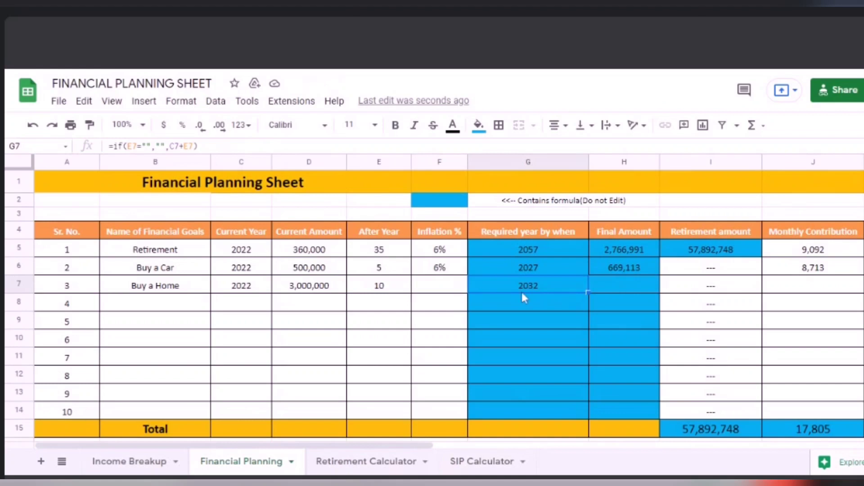
click(432, 289)
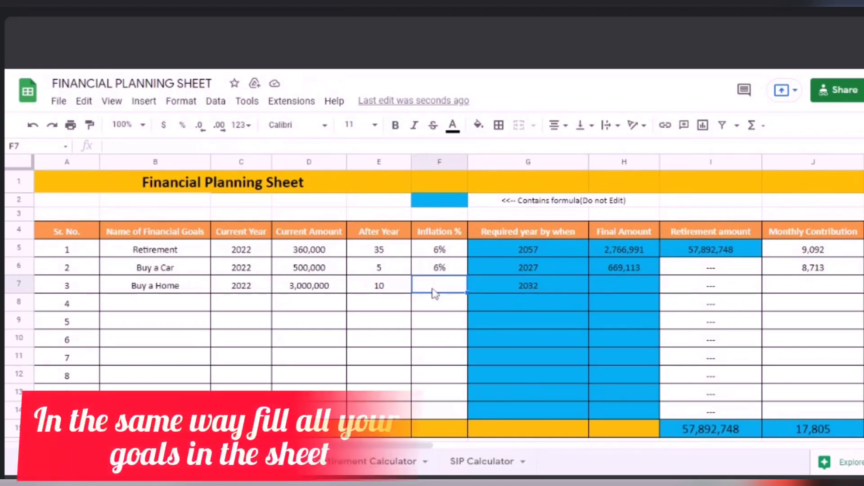
text(6%)
key(Tab)
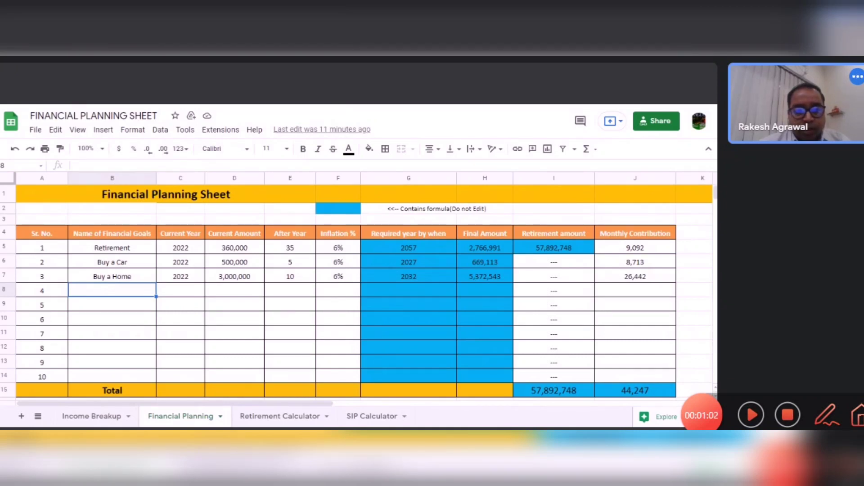
click(180, 290)
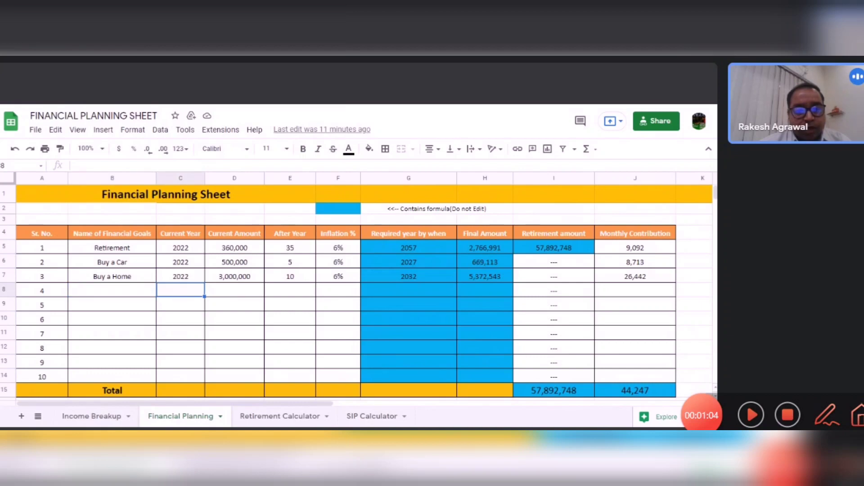
click(112, 290)
click(181, 290)
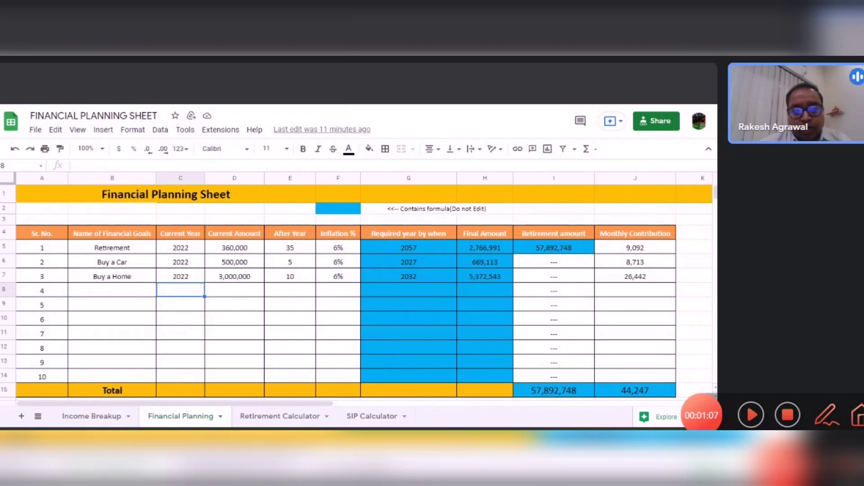
click(235, 291)
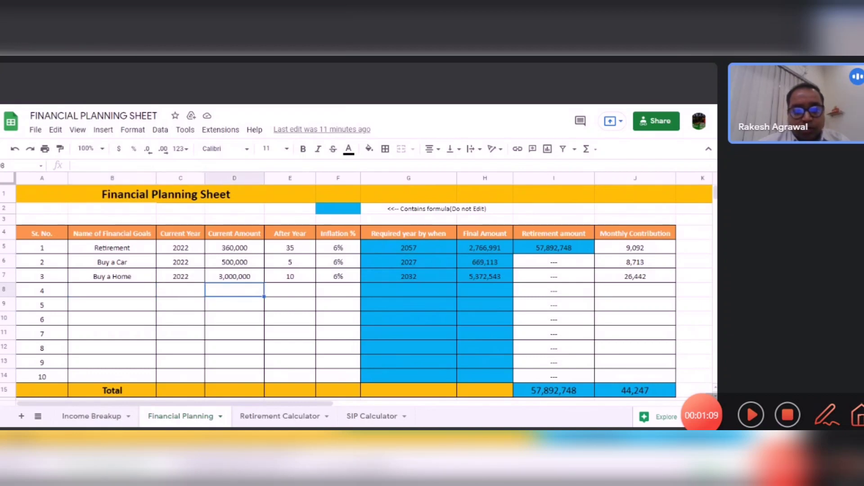